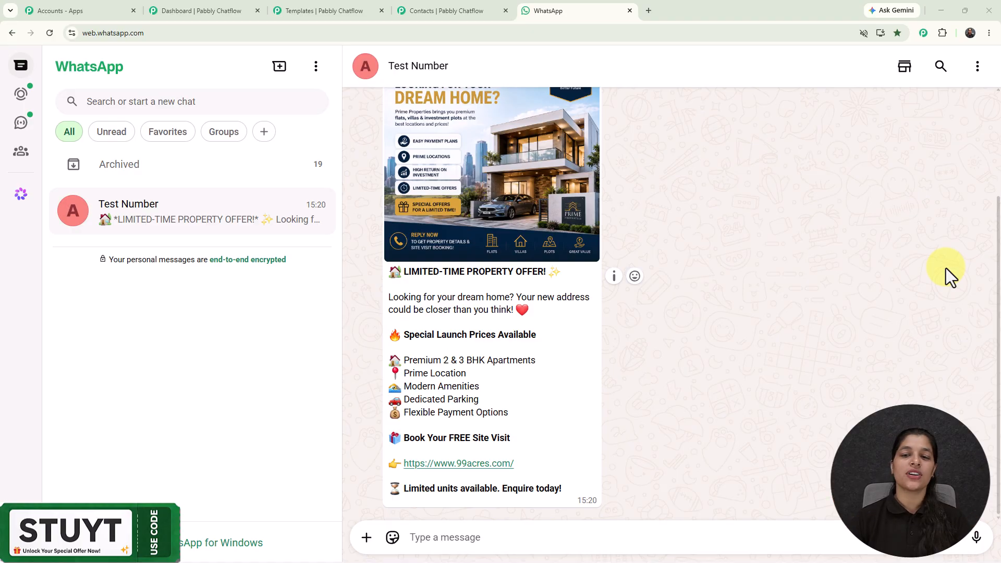
Read through the limited-time property offer message in the Test Number chat, from its banner image to its closing line.
{"action": "scroll", "coordinate": [630, 290], "scroll_direction": "up", "scroll_amount": 2}
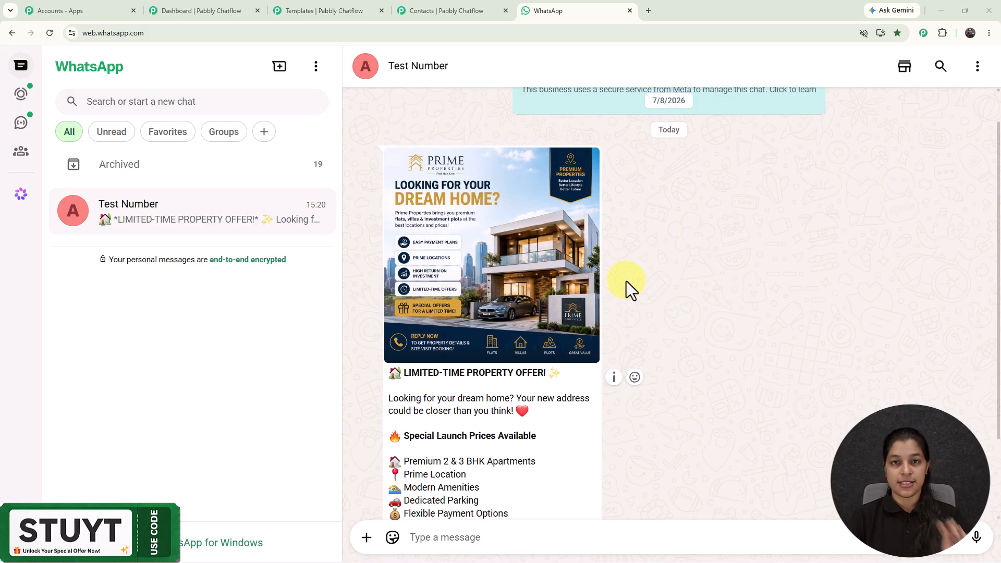
{"action": "scroll", "coordinate": [626, 281], "scroll_direction": "down", "scroll_amount": 2}
{"action": "scroll", "coordinate": [627, 280], "scroll_direction": "up", "scroll_amount": 1}
{"action": "scroll", "coordinate": [626, 281], "scroll_direction": "down", "scroll_amount": 1}
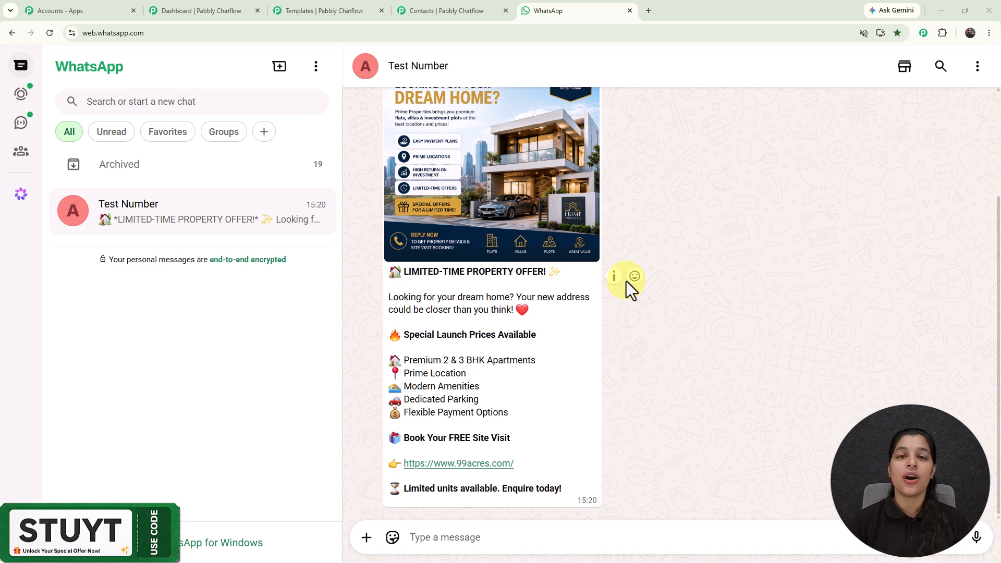
{"action": "scroll", "coordinate": [626, 280], "scroll_direction": "up", "scroll_amount": 3}
{"action": "scroll", "coordinate": [626, 280], "scroll_direction": "down", "scroll_amount": 3}
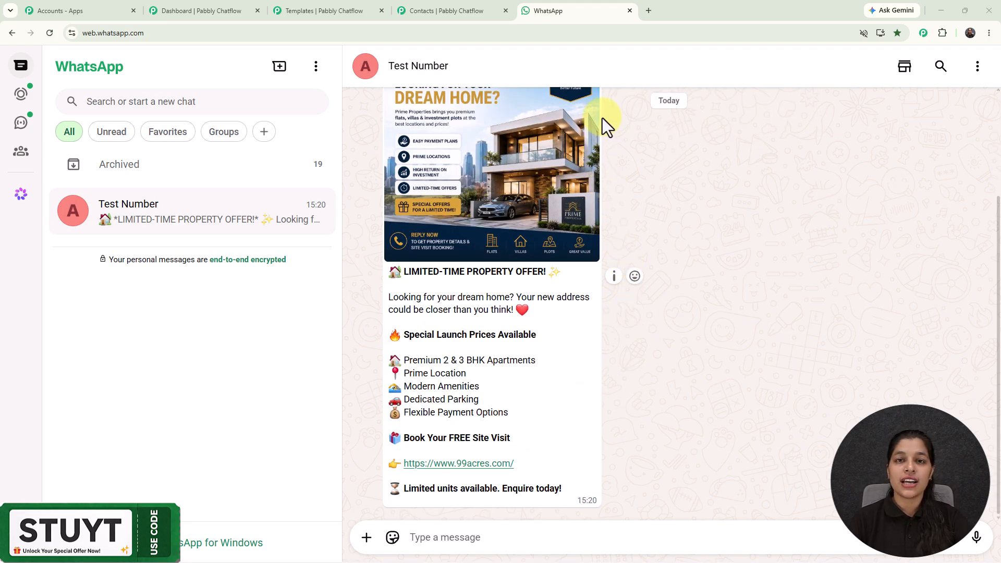
Open pabbly.com/chatflow in a new browser tab and dismiss the Lifetime Deal pop-up.
{"action": "left_click", "coordinate": [649, 12]}
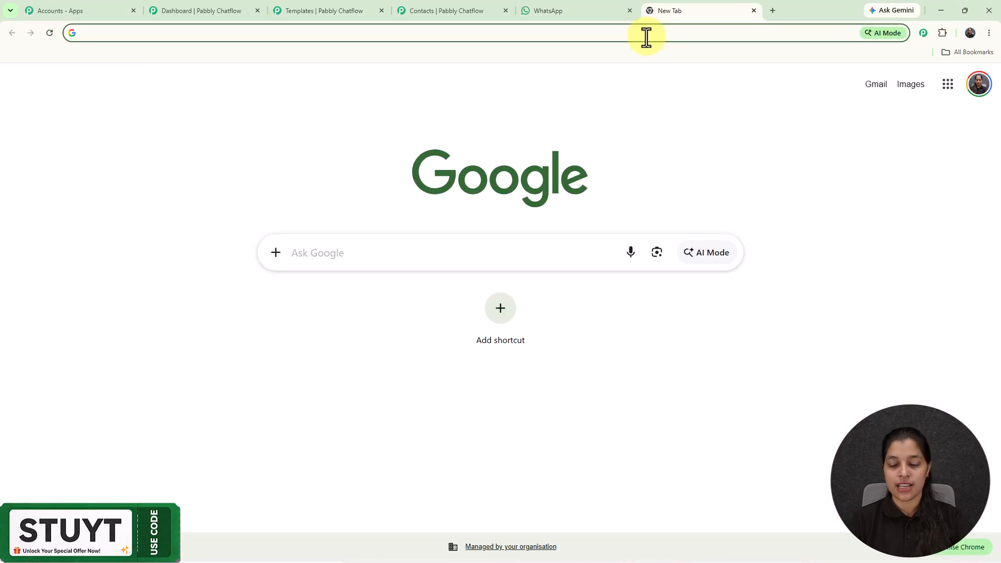
{"action": "type", "text": "pabbly.com/ch"}
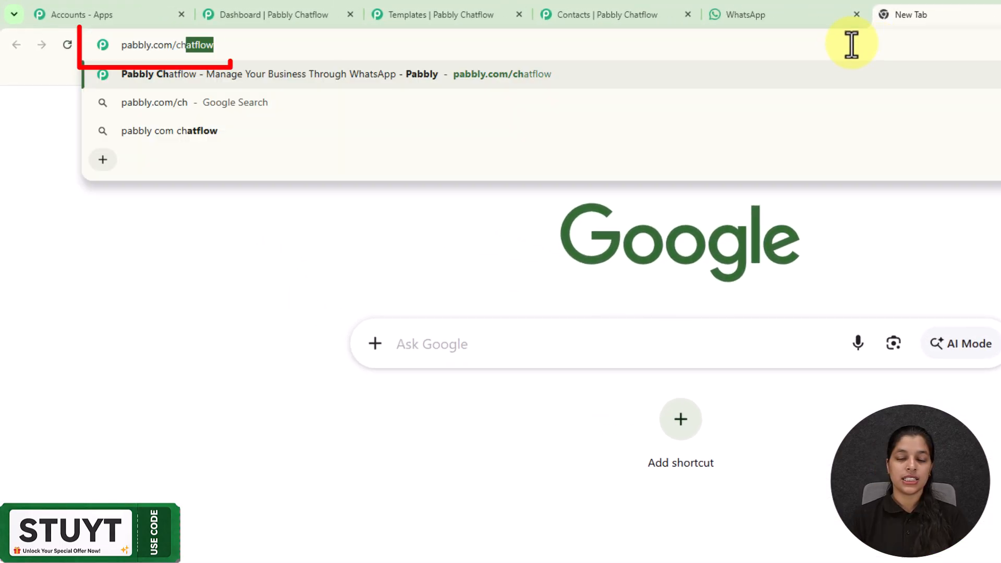
{"action": "key", "text": "Return"}
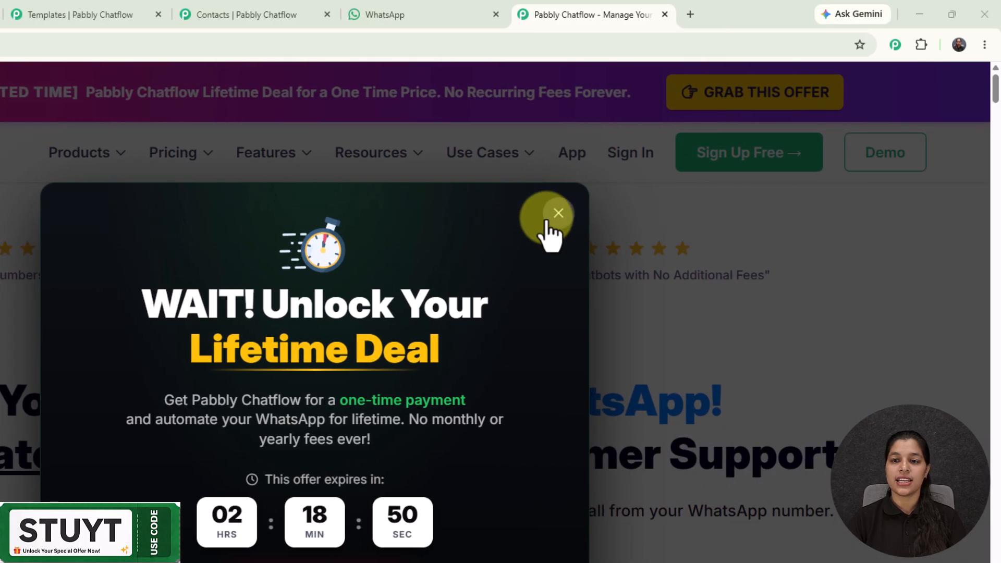
{"action": "left_click", "coordinate": [918, 213]}
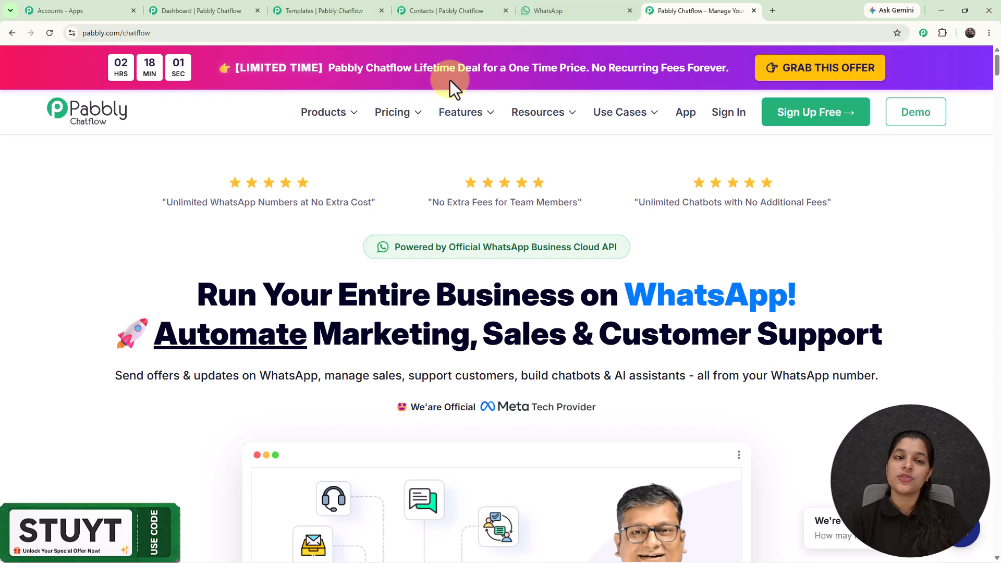
Switch to the already open Pabbly Chatflow dashboard and start a new broadcast.
{"action": "left_click", "coordinate": [209, 18]}
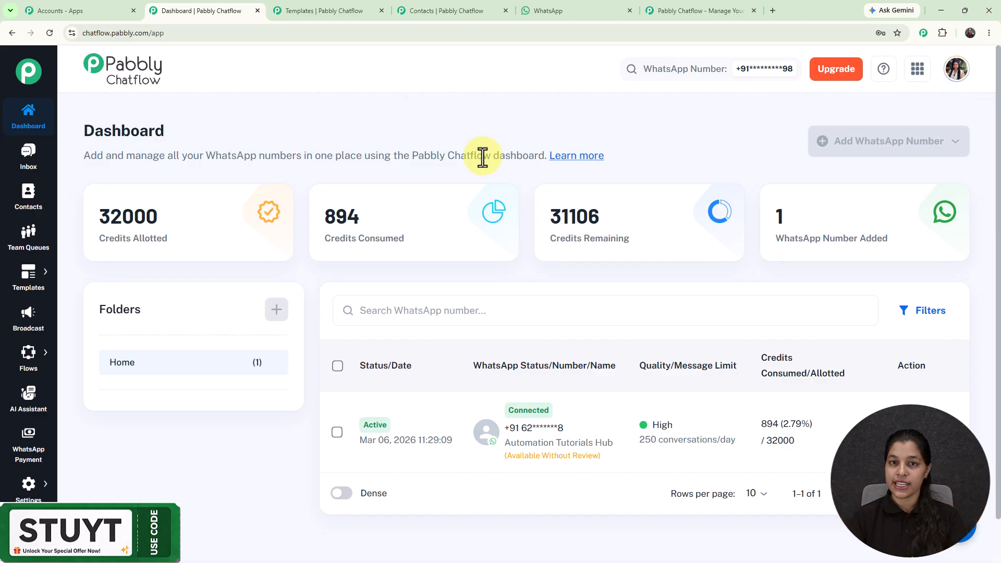
{"action": "left_click", "coordinate": [27, 326]}
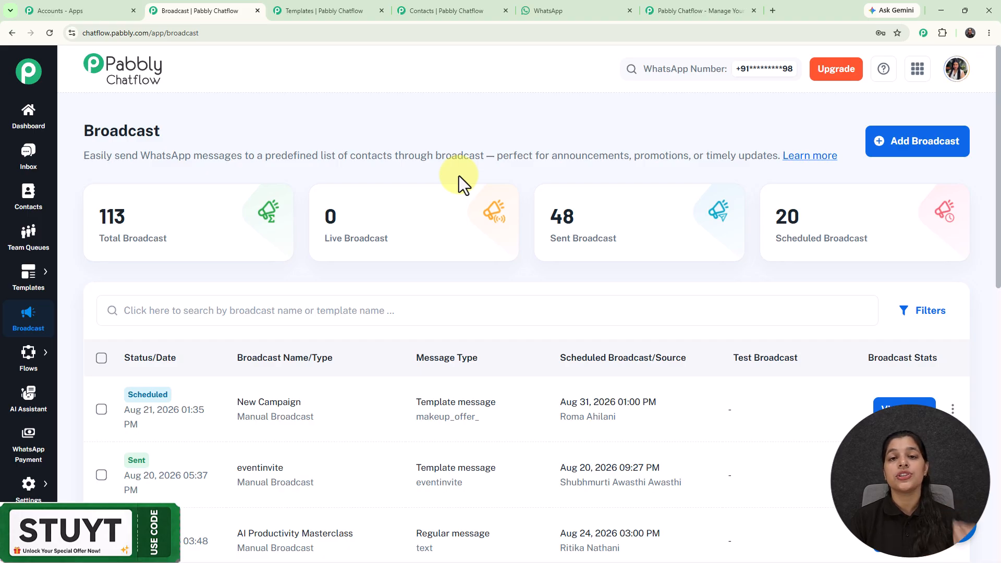
{"action": "left_click", "coordinate": [907, 161]}
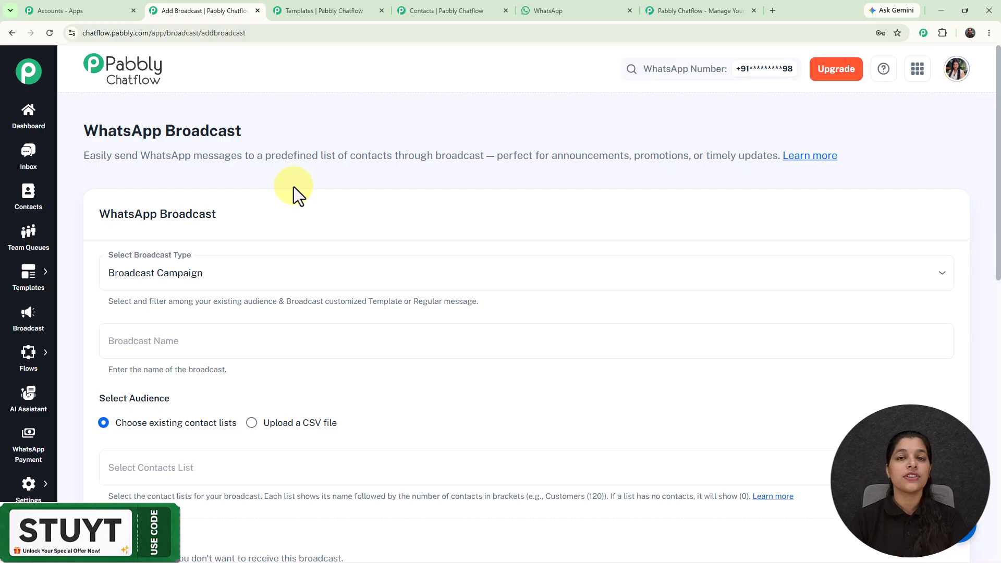
Choose Broadcast Campaign as the broadcast type and name the broadcast Property_offers.
{"action": "scroll", "coordinate": [292, 186], "scroll_direction": "down", "scroll_amount": 3}
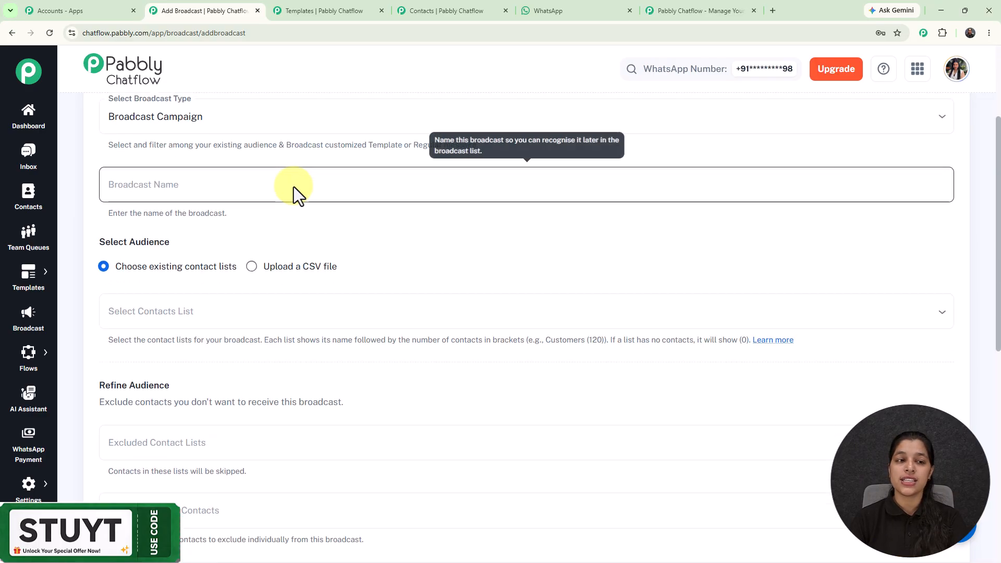
{"action": "left_click", "coordinate": [251, 121]}
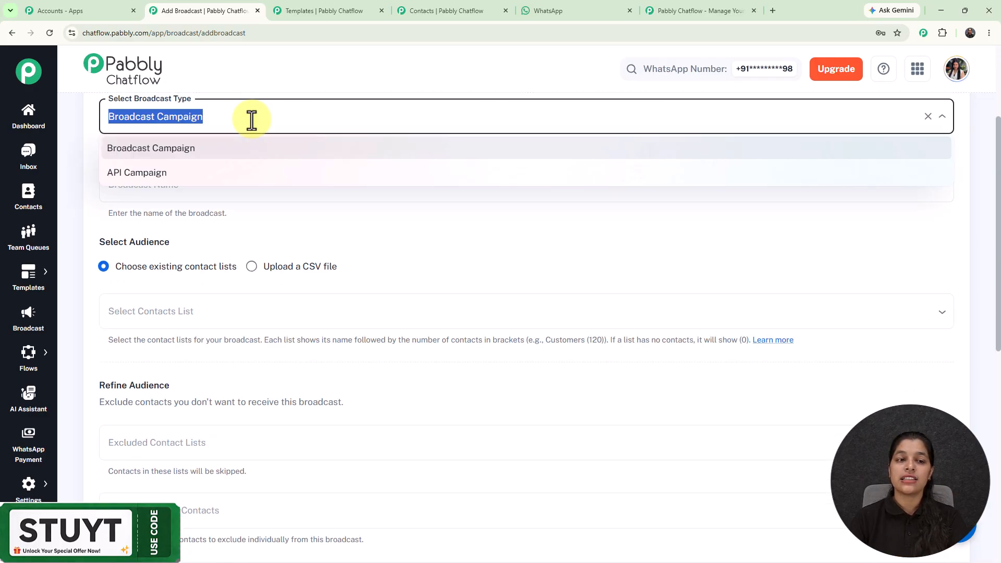
{"action": "left_click", "coordinate": [257, 156]}
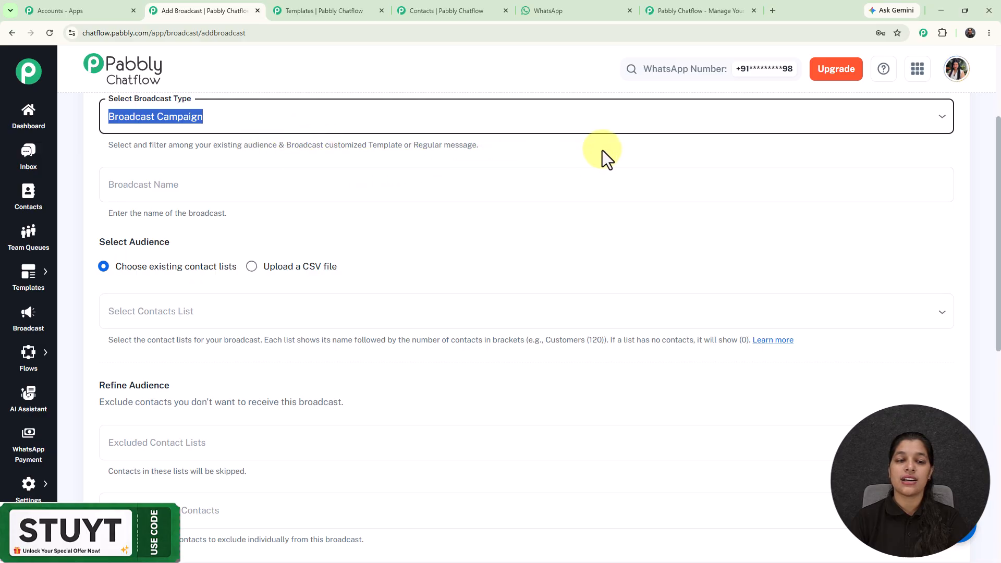
{"action": "left_click", "coordinate": [316, 172]}
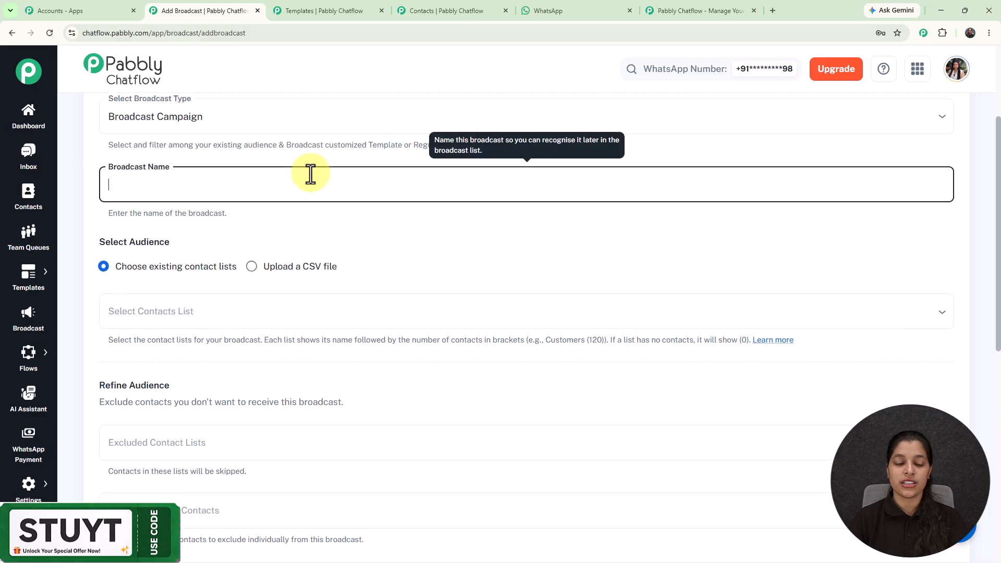
{"action": "type", "text": "Propert"}
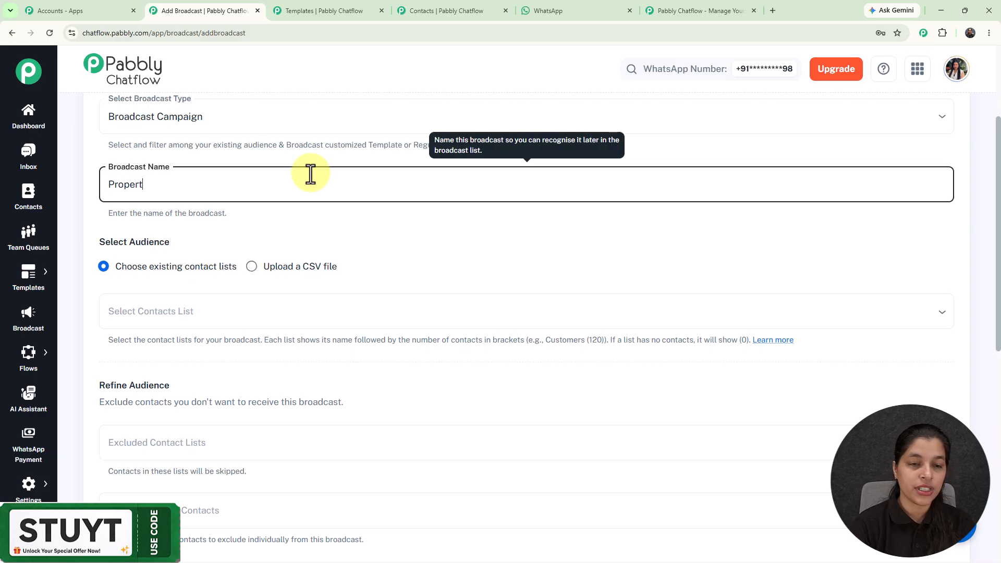
{"action": "type", "text": "y_offers"}
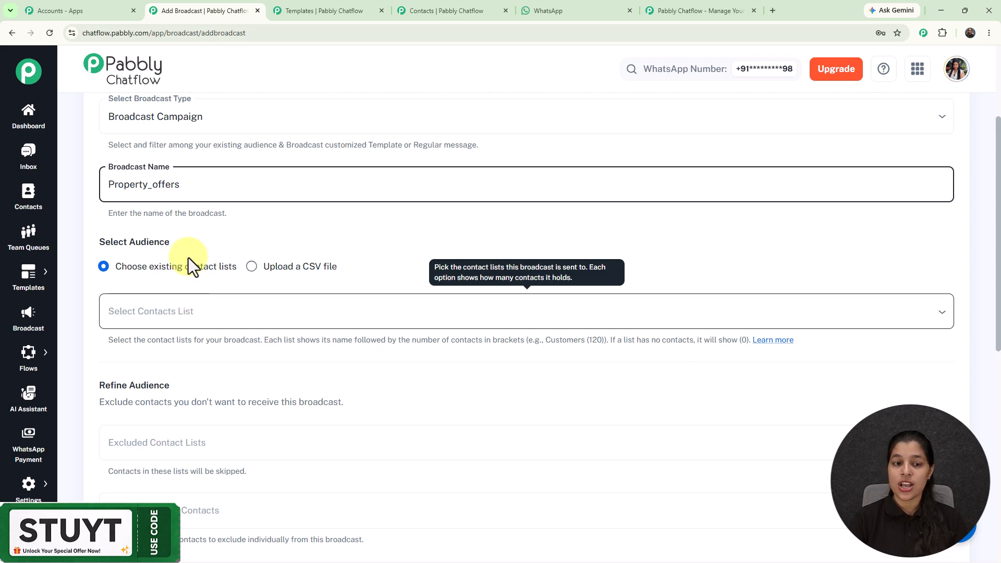
Try the CSV file upload option for the audience, and switch back to existing contact lists.
{"action": "left_click", "coordinate": [252, 267]}
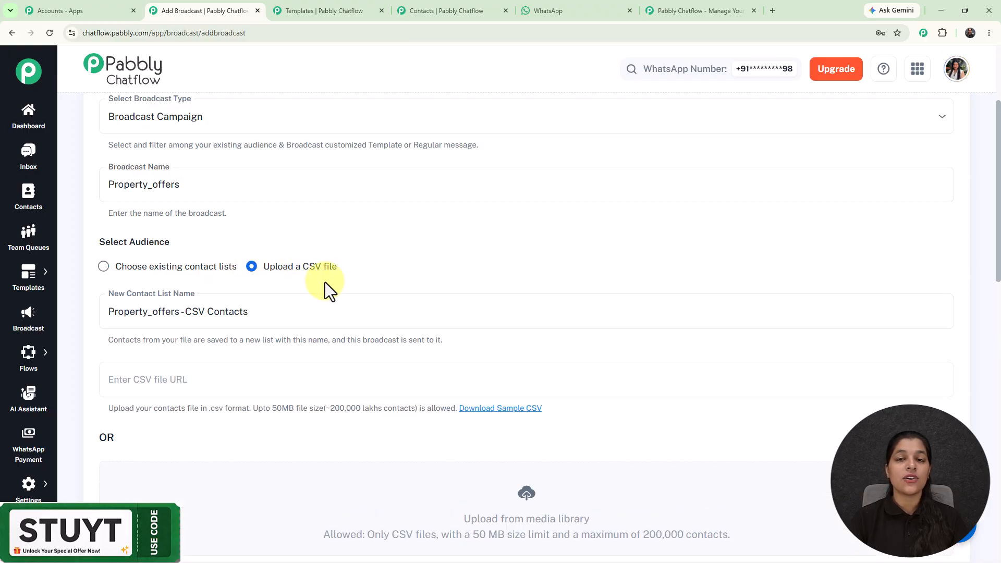
{"action": "left_click", "coordinate": [104, 268]}
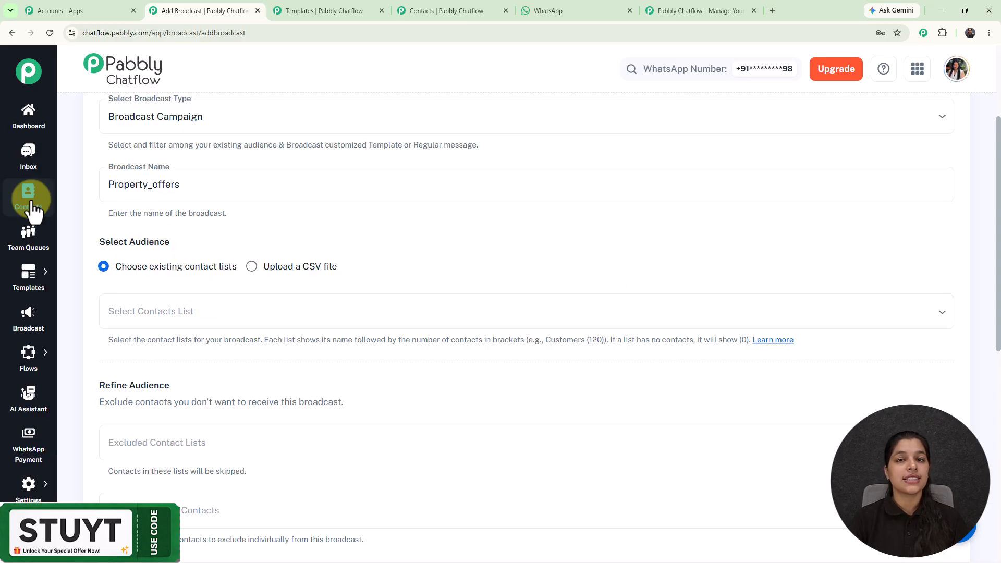
View the form for adding a contact list in Contacts, close it unsaved, and return to the broadcast form.
{"action": "left_click", "coordinate": [437, 11]}
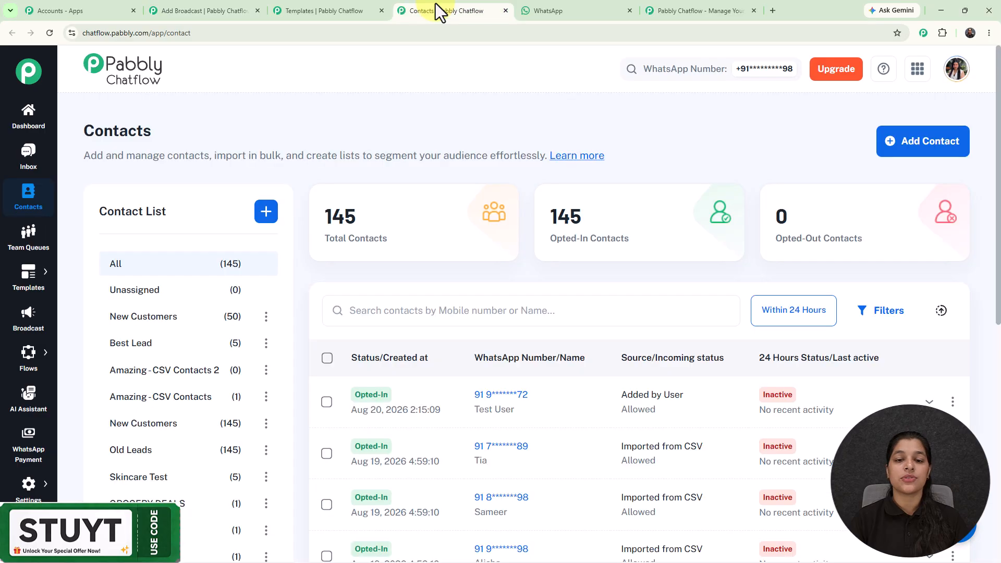
{"action": "left_click", "coordinate": [264, 222]}
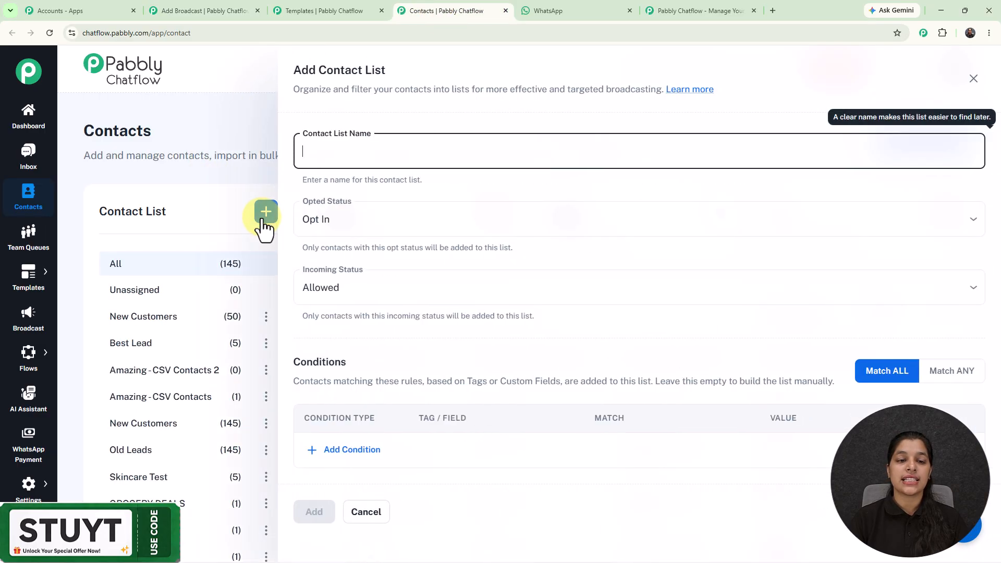
{"action": "left_click", "coordinate": [261, 103]}
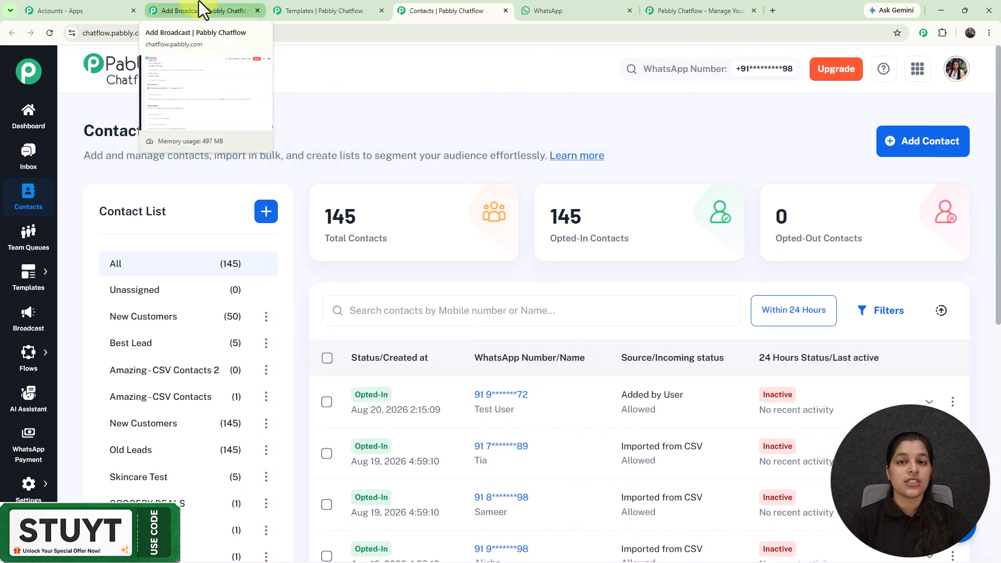
{"action": "left_click", "coordinate": [198, 1]}
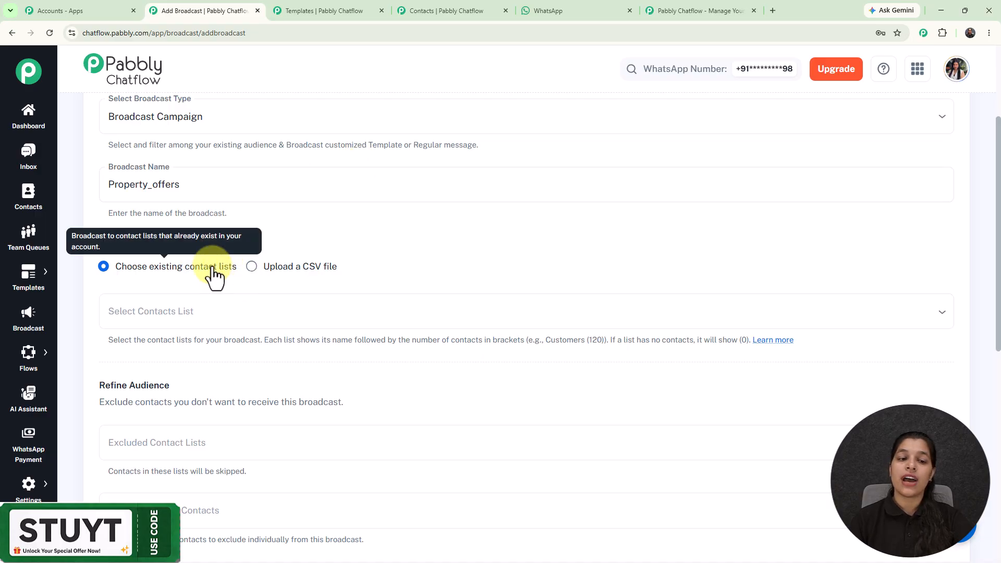
Select Leads List as the contact list for the broadcast audience.
{"action": "left_click", "coordinate": [229, 310]}
{"action": "scroll", "coordinate": [201, 457], "scroll_direction": "down", "scroll_amount": 3}
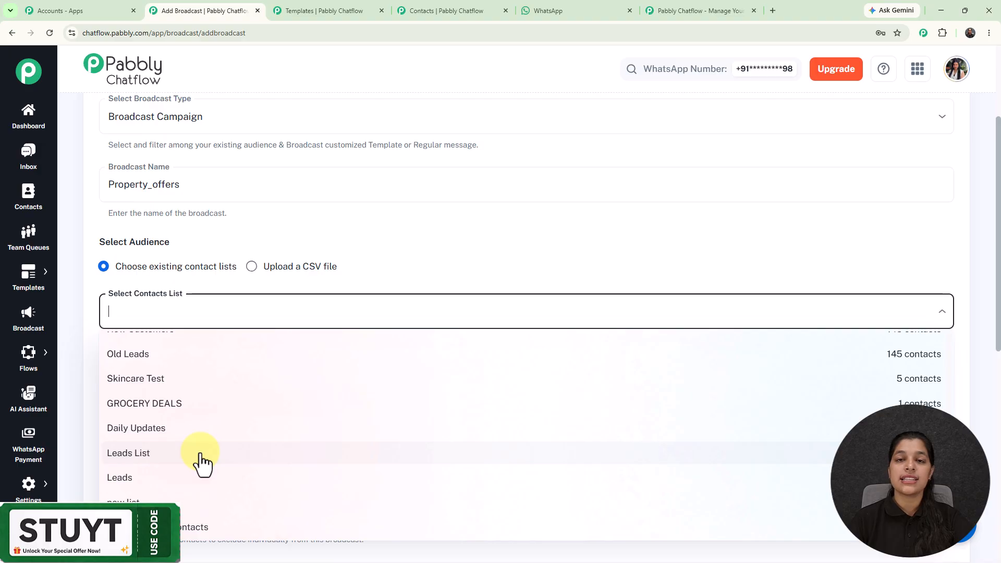
{"action": "left_click", "coordinate": [201, 457]}
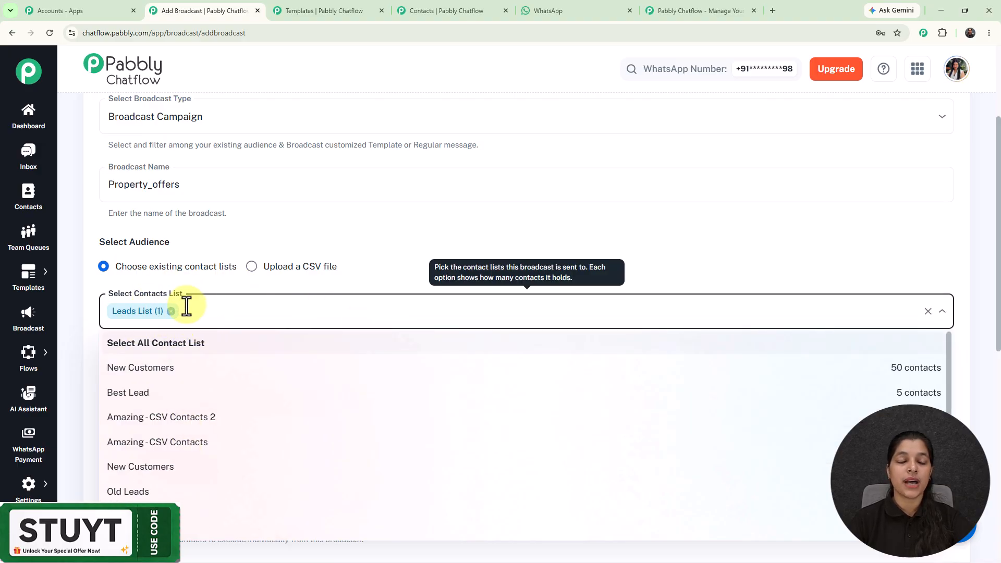
Add the New Customers and Amazing - CSV Contacts 2 lists to the audience, and remove both again.
{"action": "left_click", "coordinate": [163, 371]}
{"action": "left_click", "coordinate": [159, 395]}
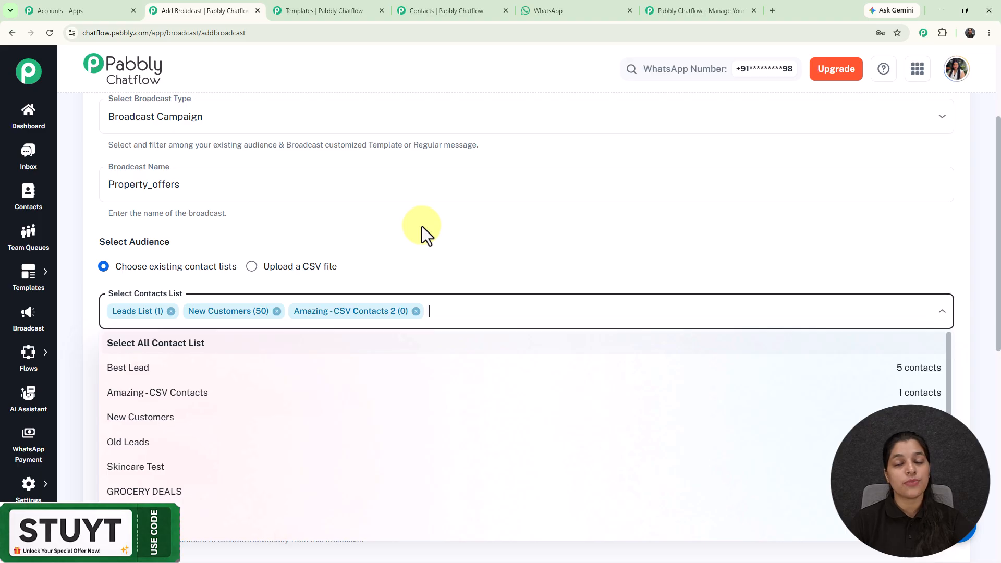
{"action": "left_click", "coordinate": [416, 311]}
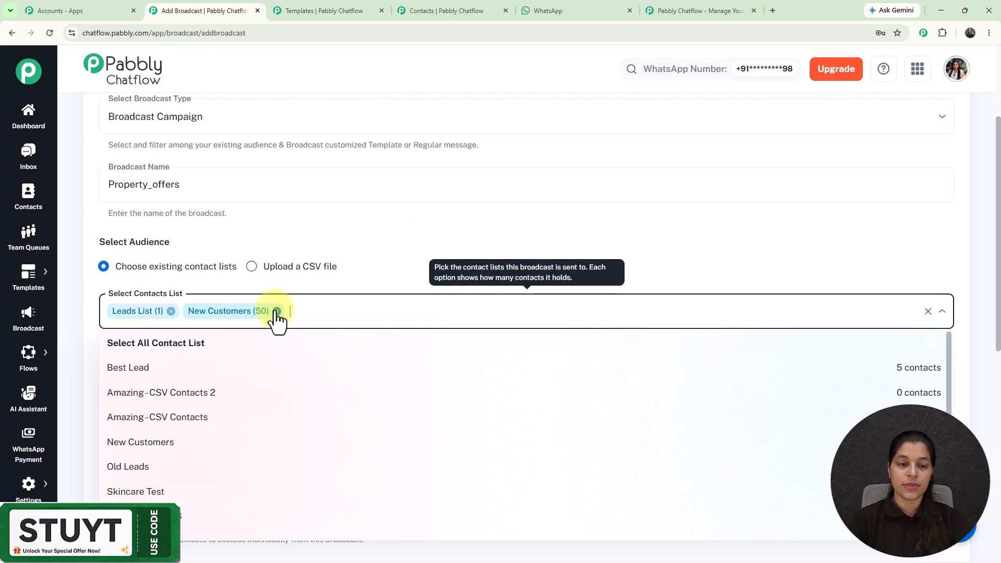
{"action": "left_click", "coordinate": [276, 311]}
{"action": "left_click", "coordinate": [440, 192]}
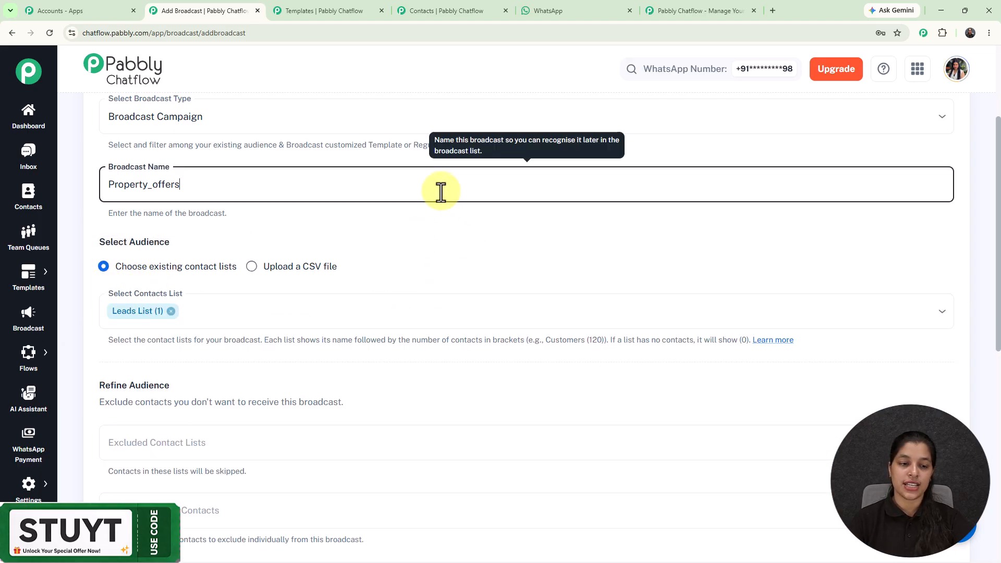
Exclude the 50-contact New Customers list under Refine Audience, and remove that exclusion again.
{"action": "scroll", "coordinate": [440, 199], "scroll_direction": "down", "scroll_amount": 4}
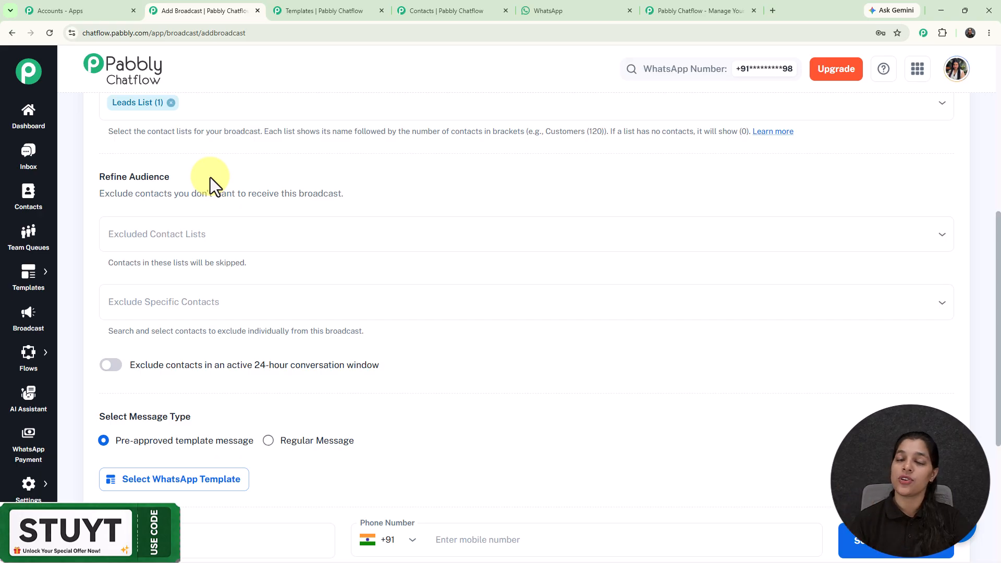
{"action": "scroll", "coordinate": [211, 178], "scroll_direction": "down", "scroll_amount": 1}
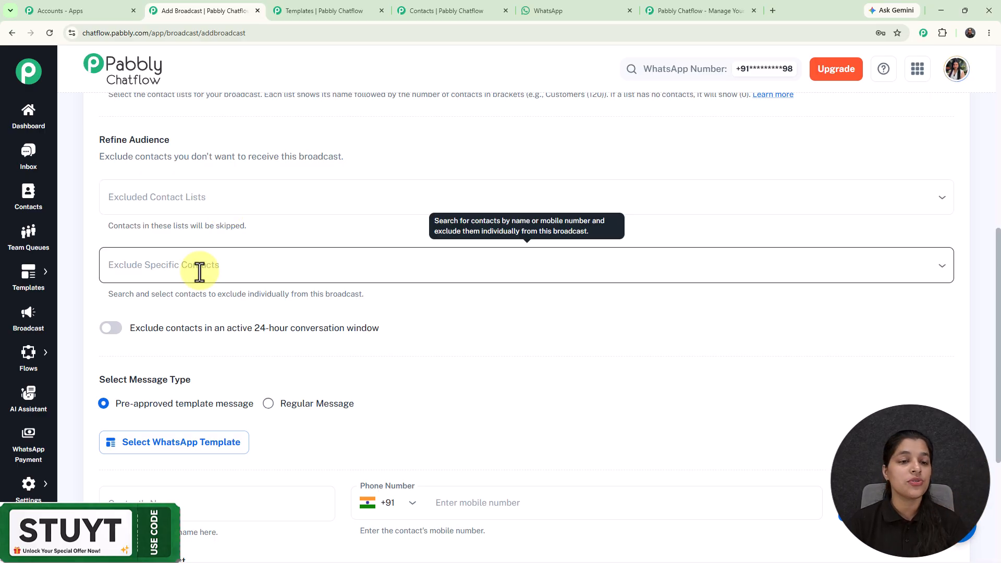
{"action": "left_click", "coordinate": [152, 197]}
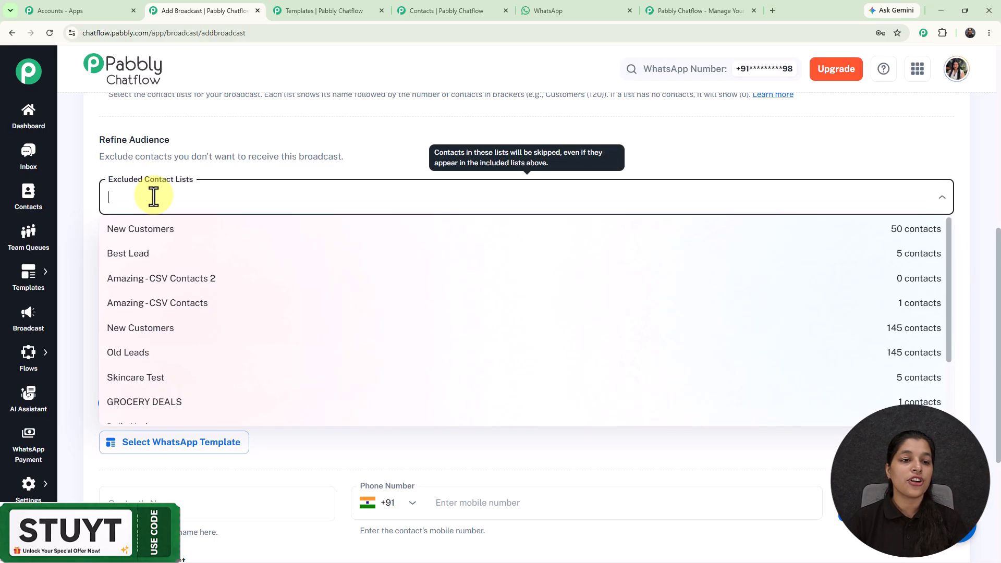
{"action": "left_click", "coordinate": [154, 239]}
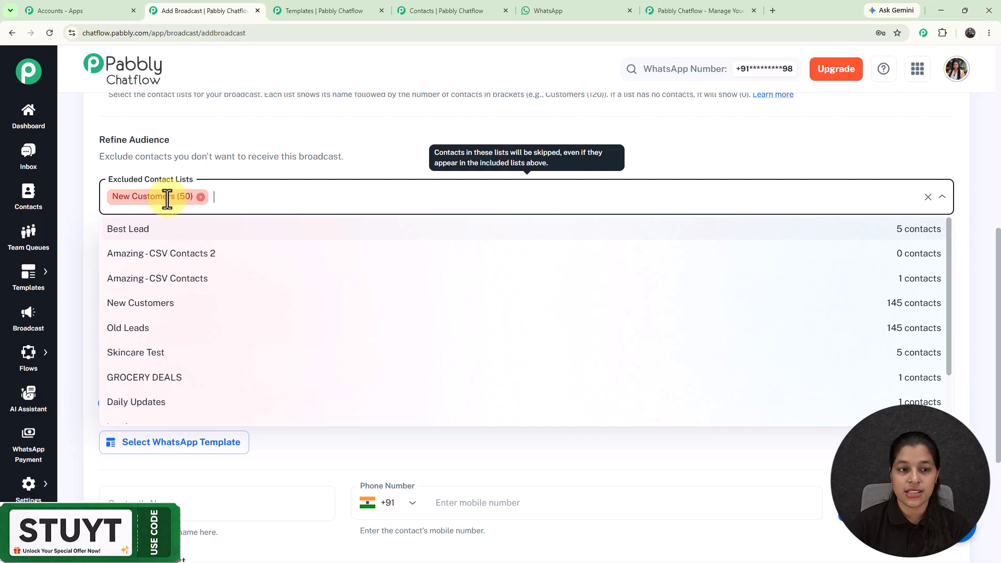
{"action": "left_click", "coordinate": [201, 197]}
{"action": "left_click", "coordinate": [348, 150]}
View the contacts available for individual exclusion from the broadcast without selecting any.
{"action": "scroll", "coordinate": [198, 209], "scroll_direction": "down", "scroll_amount": 1}
{"action": "left_click", "coordinate": [198, 206]}
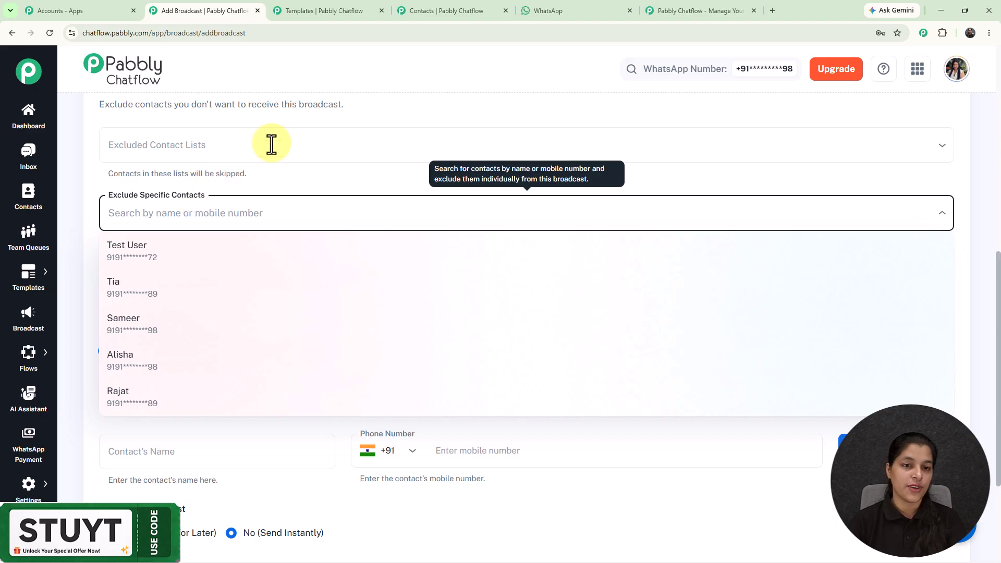
{"action": "left_click", "coordinate": [368, 115]}
Enable the exclusion of contacts in an active 24-hour conversation window.
{"action": "scroll", "coordinate": [373, 115], "scroll_direction": "down", "scroll_amount": 1}
{"action": "mouse_move", "coordinate": [171, 227]}
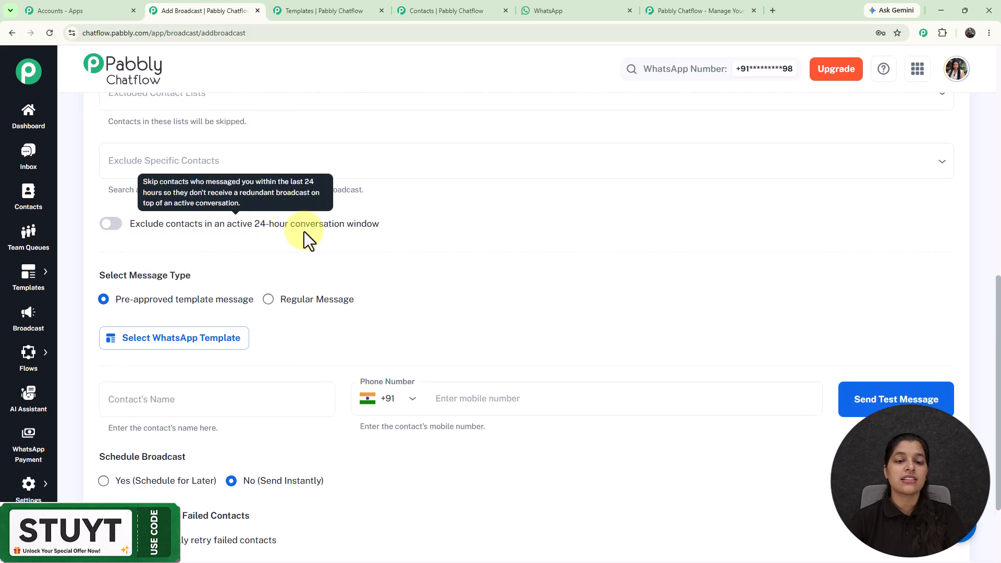
{"action": "left_click", "coordinate": [112, 224]}
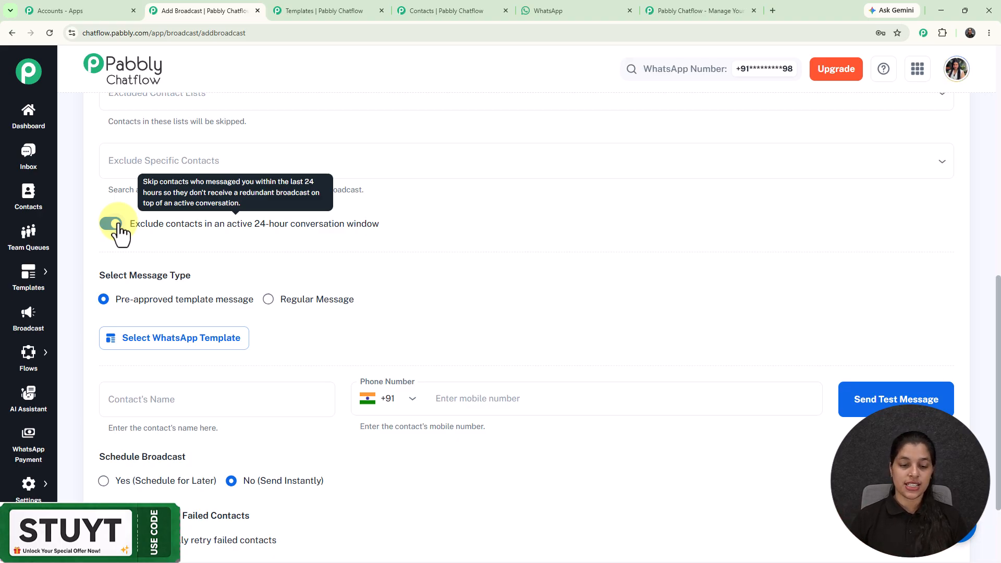
{"action": "scroll", "coordinate": [117, 230], "scroll_direction": "down", "scroll_amount": 1}
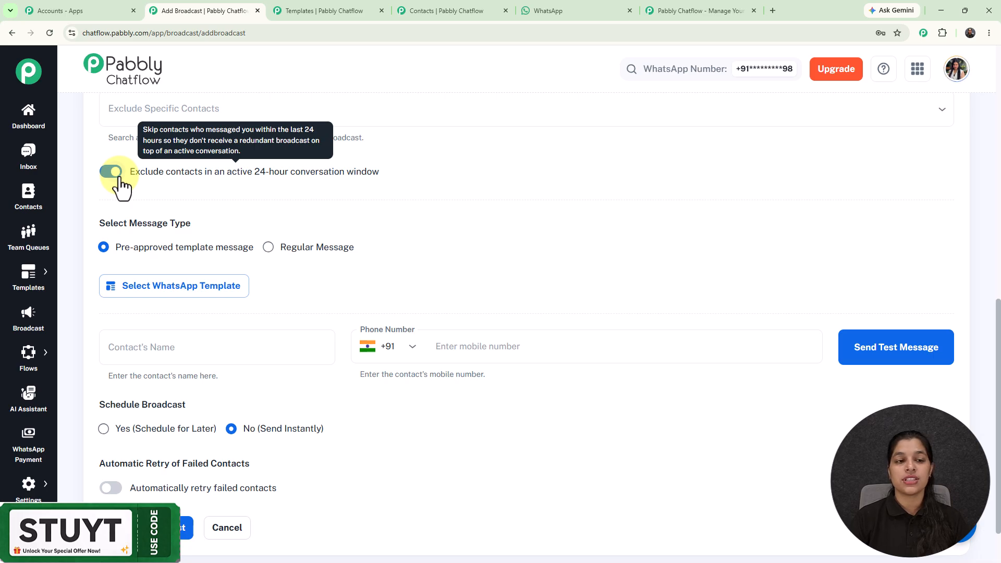
Turn off the exclusion of contacts in an active 24-hour conversation window.
{"action": "left_click", "coordinate": [117, 176]}
{"action": "scroll", "coordinate": [177, 230], "scroll_direction": "down", "scroll_amount": 1}
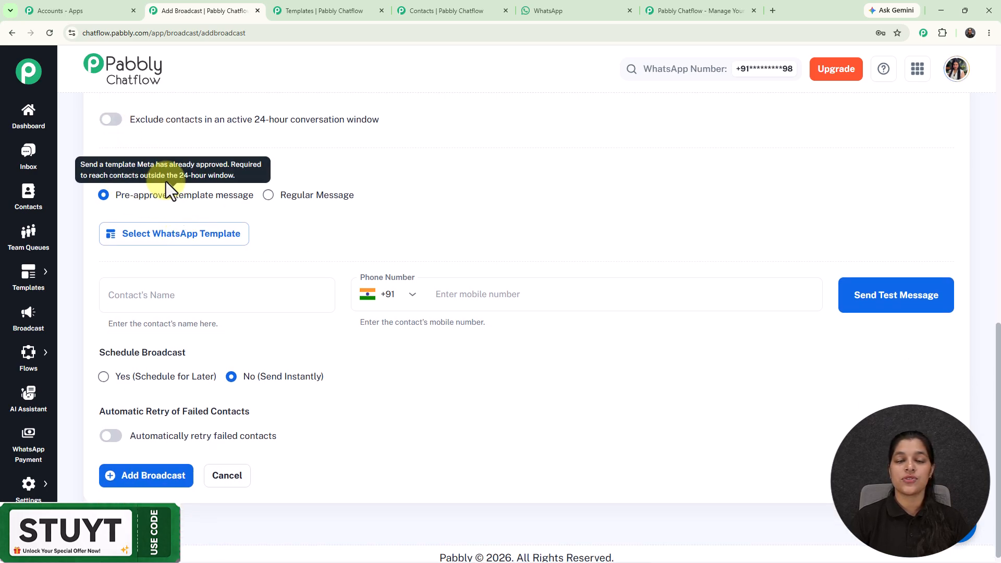
Try a Regular Message of type Text reading "dsjkfnsdkjnd", and return the message type to Pre-approved template message.
{"action": "left_click", "coordinate": [267, 195]}
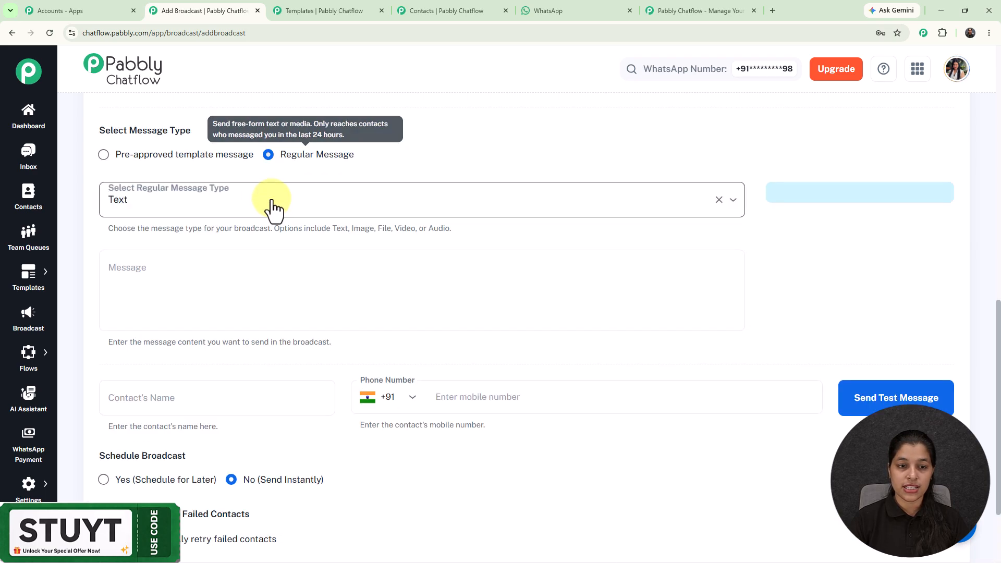
{"action": "left_click", "coordinate": [246, 196]}
{"action": "left_click", "coordinate": [357, 215]}
{"action": "left_click", "coordinate": [346, 287]}
{"action": "left_click", "coordinate": [345, 287]}
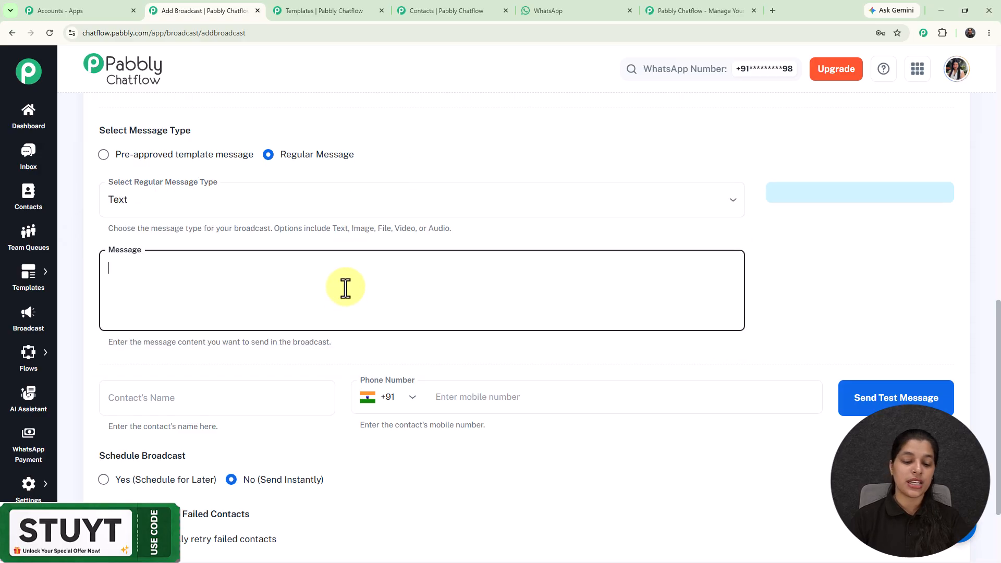
{"action": "type", "text": "dsjkfnsdkjnd"}
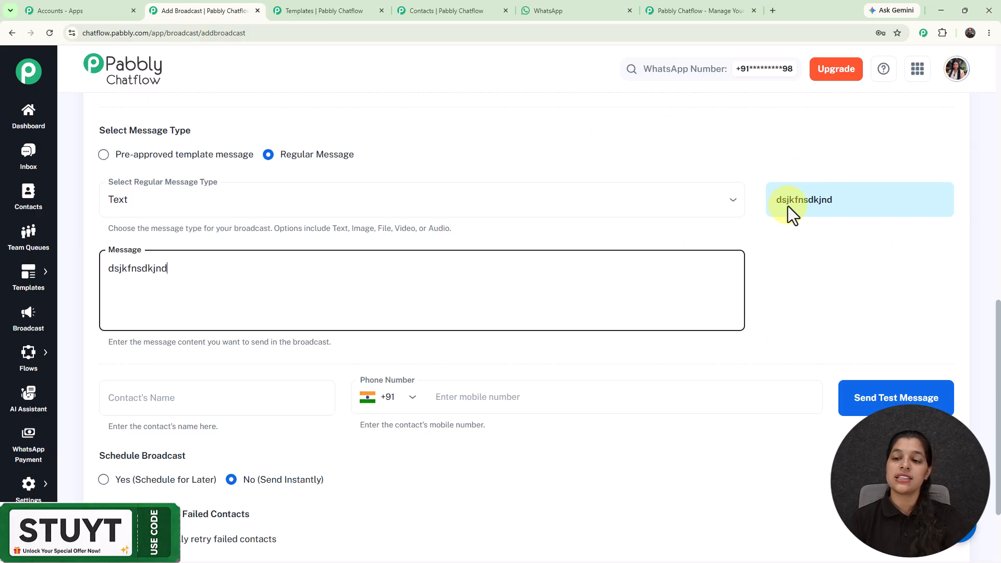
{"action": "left_click_drag", "start_coordinate": [846, 199], "coordinate": [775, 202]}
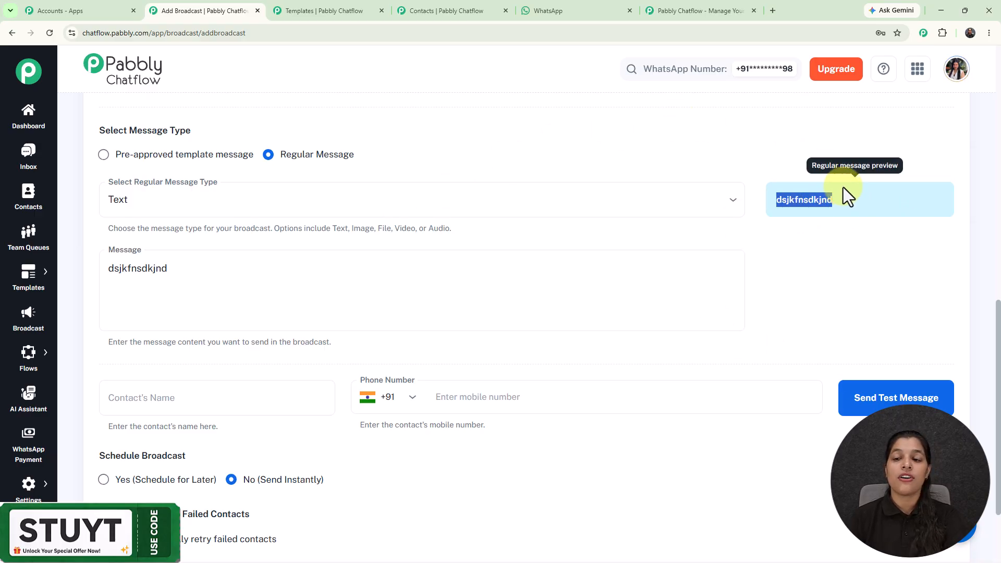
{"action": "left_click", "coordinate": [826, 141]}
{"action": "left_click", "coordinate": [269, 322]}
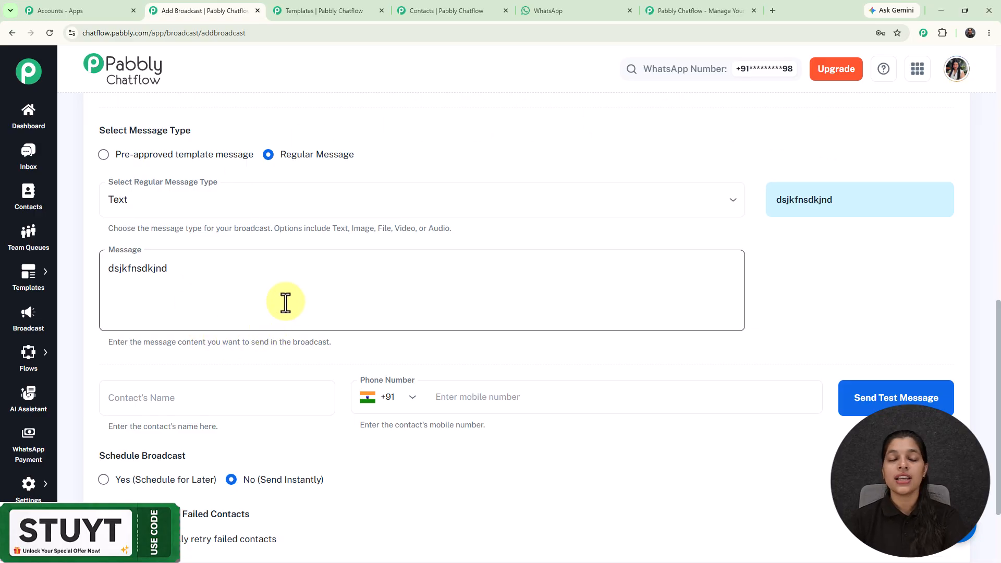
{"action": "left_click", "coordinate": [106, 157]}
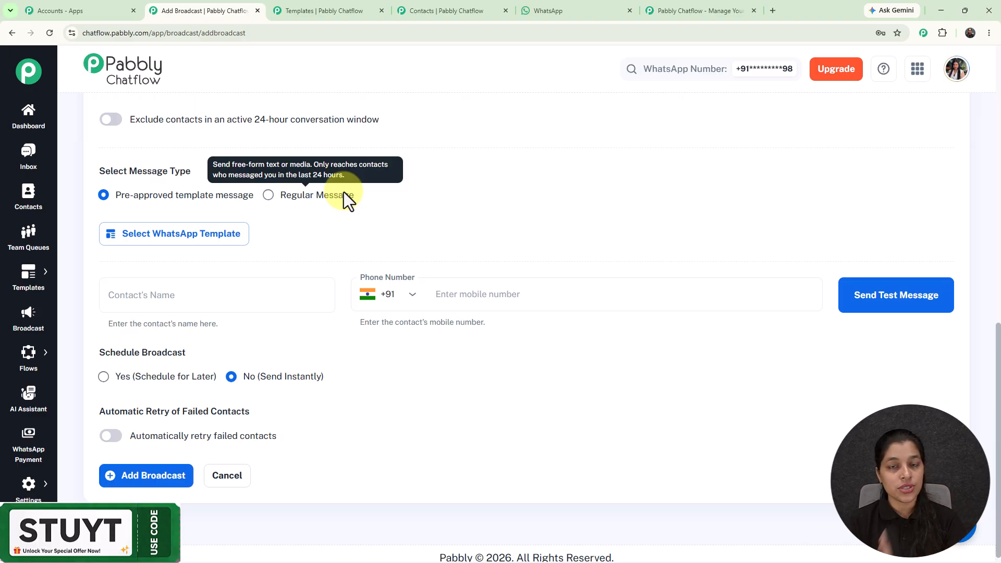
Look up the property_launch_offer template among the approved templates and view its message preview.
{"action": "mouse_move", "coordinate": [35, 281]}
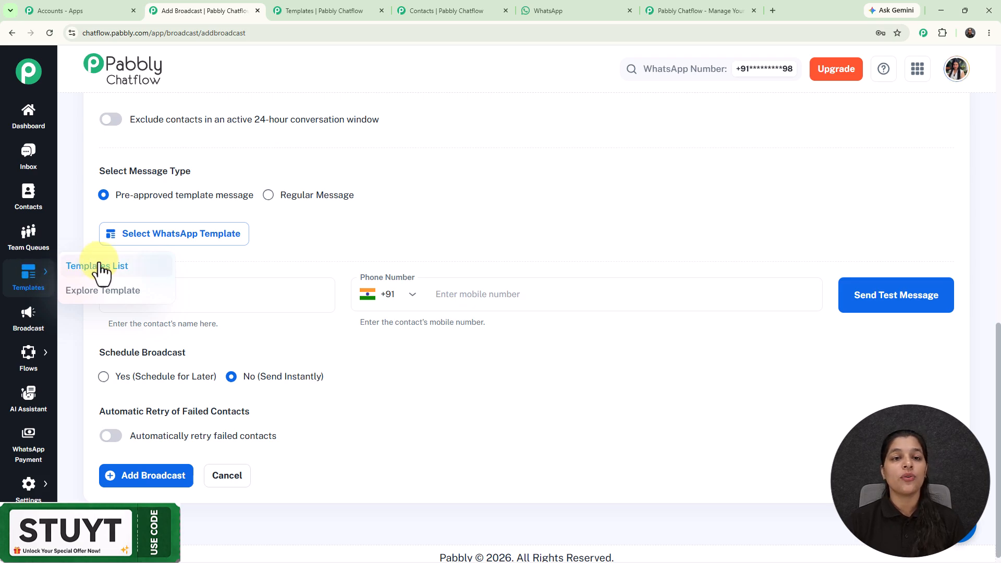
{"action": "left_click", "coordinate": [286, 16]}
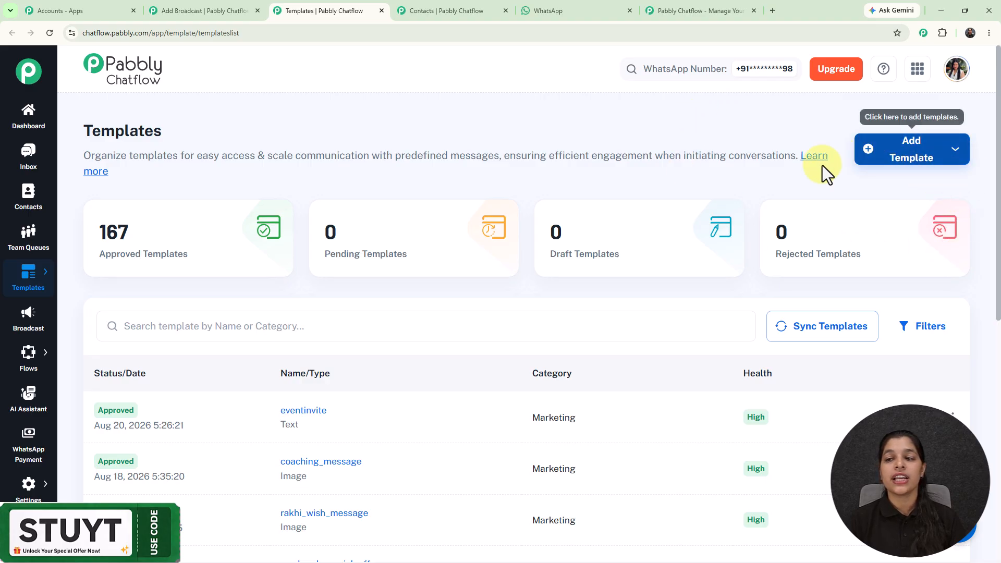
{"action": "scroll", "coordinate": [537, 315], "scroll_direction": "down", "scroll_amount": 4}
{"action": "scroll", "coordinate": [537, 315], "scroll_direction": "down", "scroll_amount": 4}
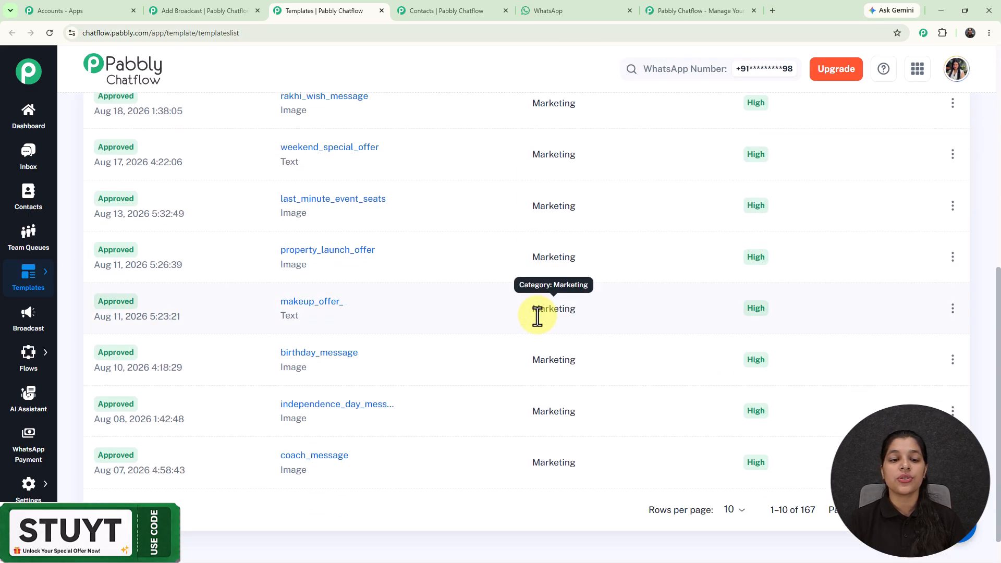
{"action": "left_click", "coordinate": [320, 256]}
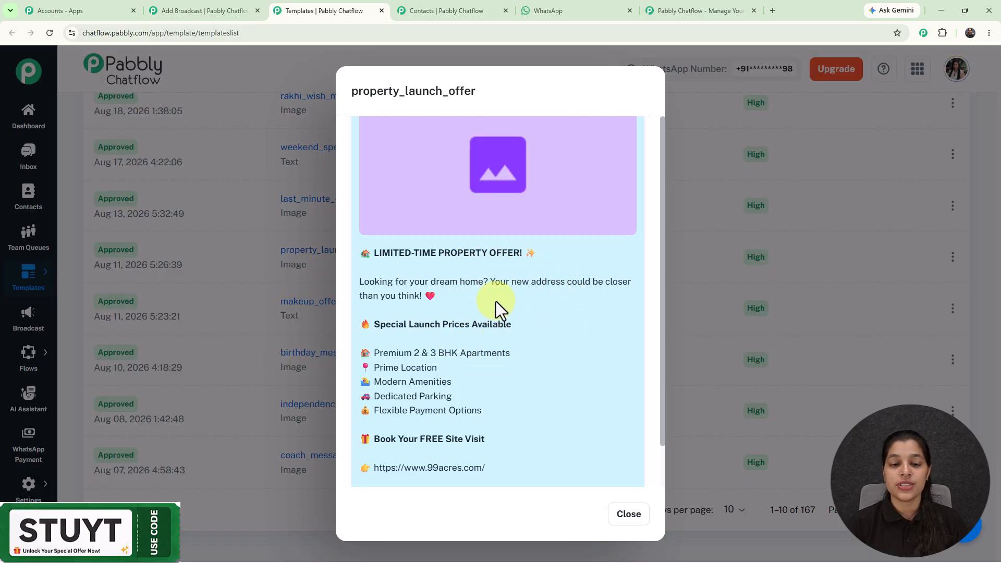
{"action": "left_click", "coordinate": [696, 117]}
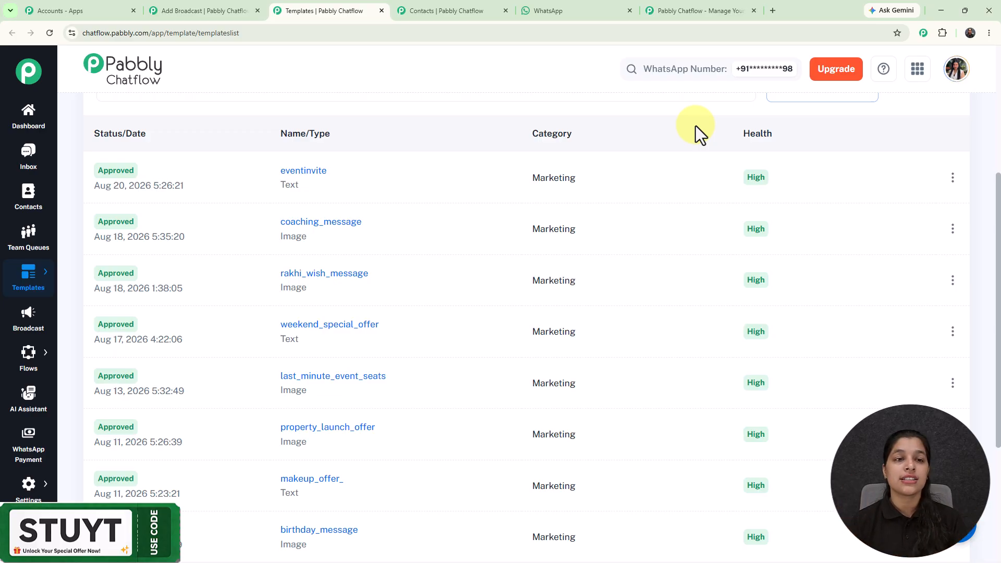
Choose the approved property_launch_offer template as the WhatsApp template for the broadcast.
{"action": "left_click", "coordinate": [199, 2]}
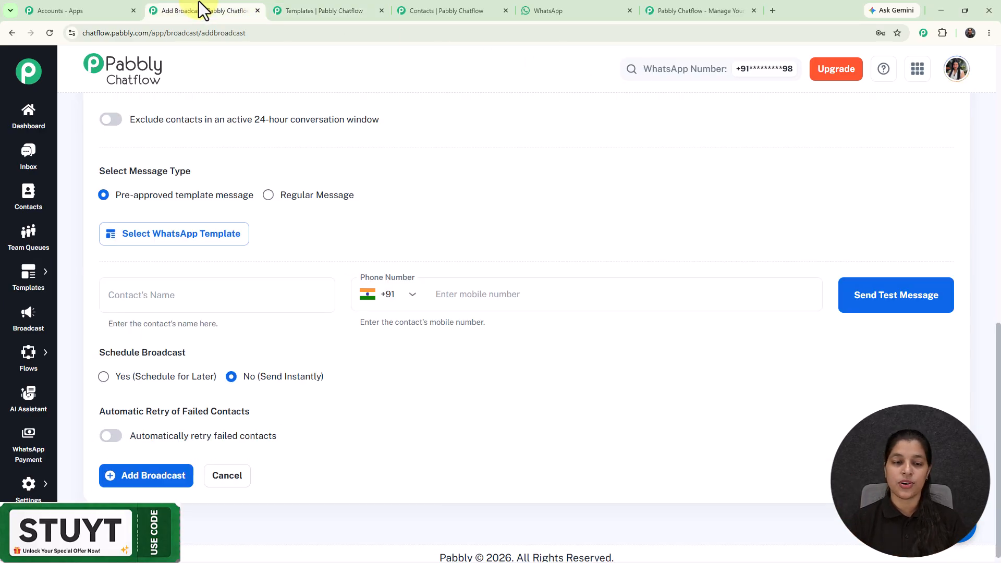
{"action": "left_click", "coordinate": [177, 237]}
{"action": "scroll", "coordinate": [467, 337], "scroll_direction": "down", "scroll_amount": 1}
{"action": "scroll", "coordinate": [468, 337], "scroll_direction": "down", "scroll_amount": 7}
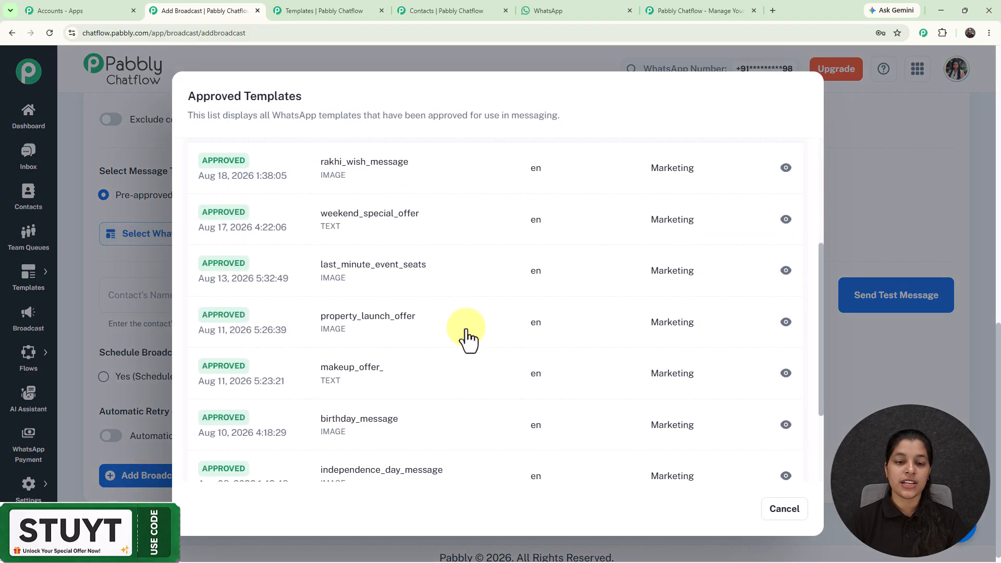
{"action": "left_click", "coordinate": [382, 217]}
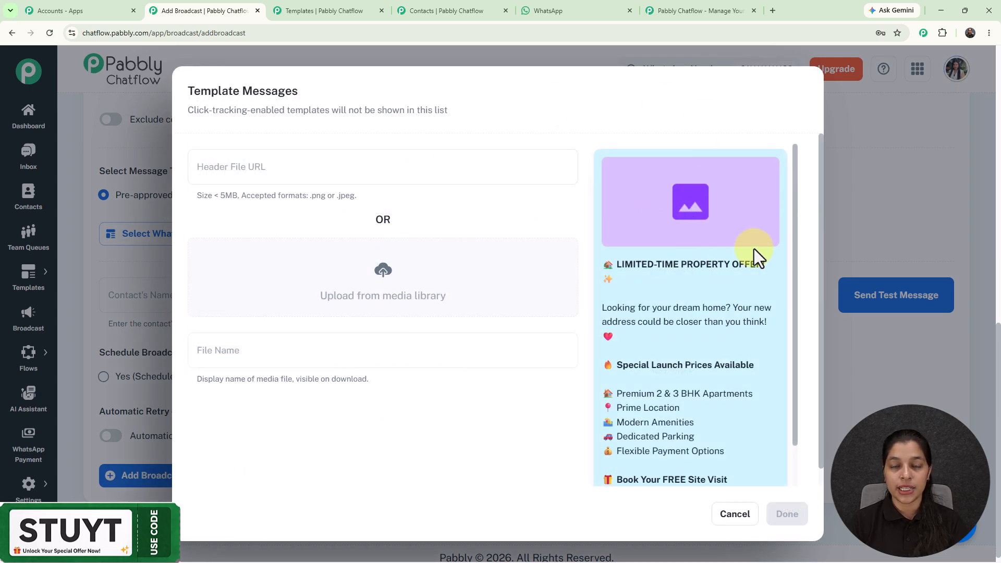
Set the template's header image to the Prime Properties "Looking for your dream home?" picture from the media library.
{"action": "left_click", "coordinate": [379, 270]}
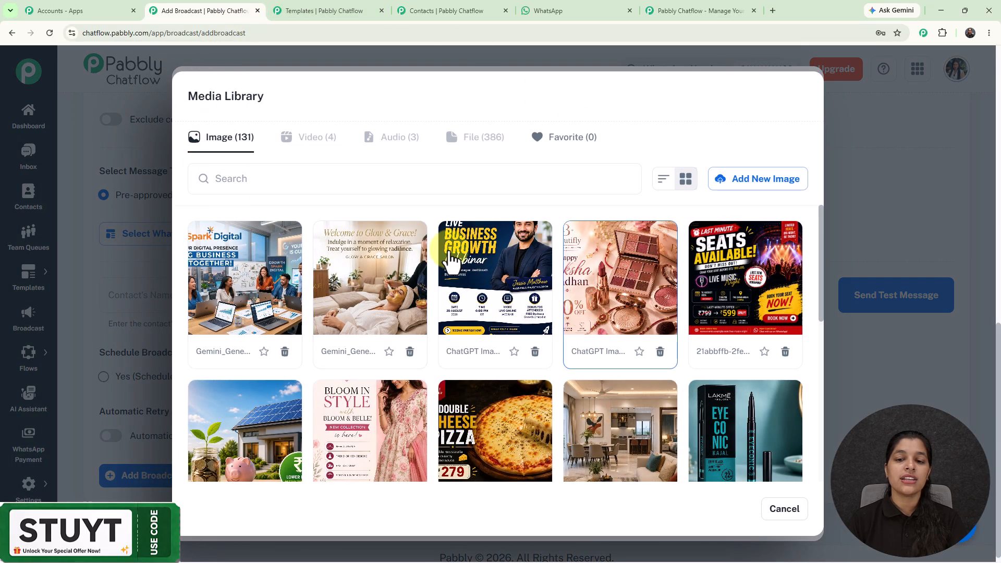
{"action": "scroll", "coordinate": [503, 245], "scroll_direction": "down", "scroll_amount": 9}
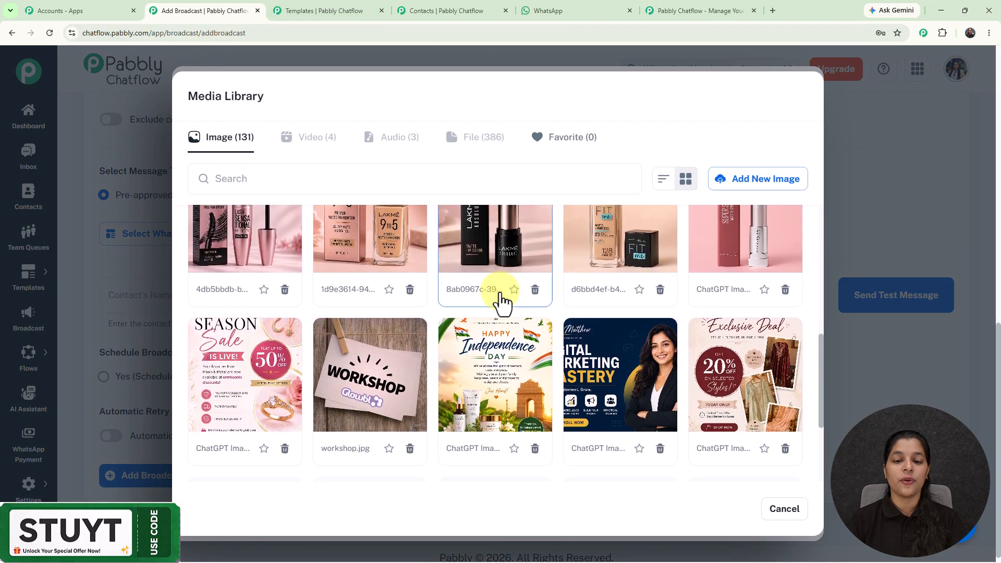
{"action": "scroll", "coordinate": [502, 301], "scroll_direction": "down", "scroll_amount": 6}
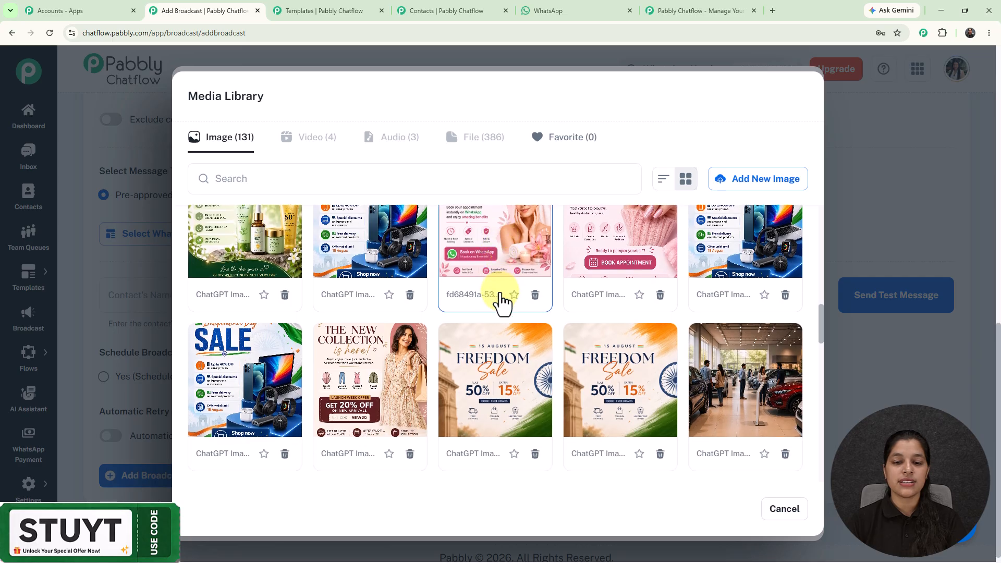
{"action": "scroll", "coordinate": [498, 293], "scroll_direction": "down", "scroll_amount": 8}
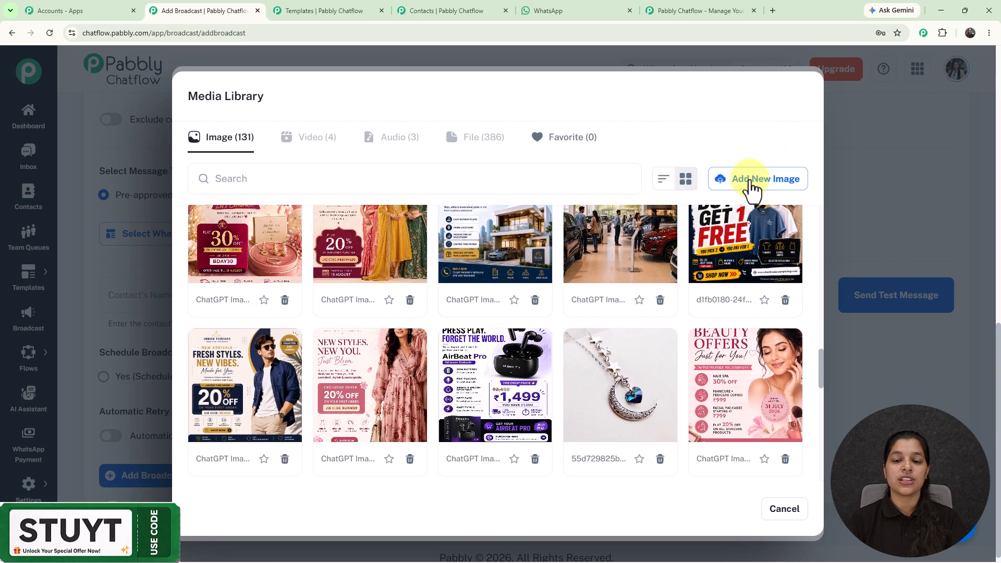
{"action": "scroll", "coordinate": [752, 185], "scroll_direction": "up", "scroll_amount": 1}
{"action": "scroll", "coordinate": [500, 293], "scroll_direction": "up", "scroll_amount": 2}
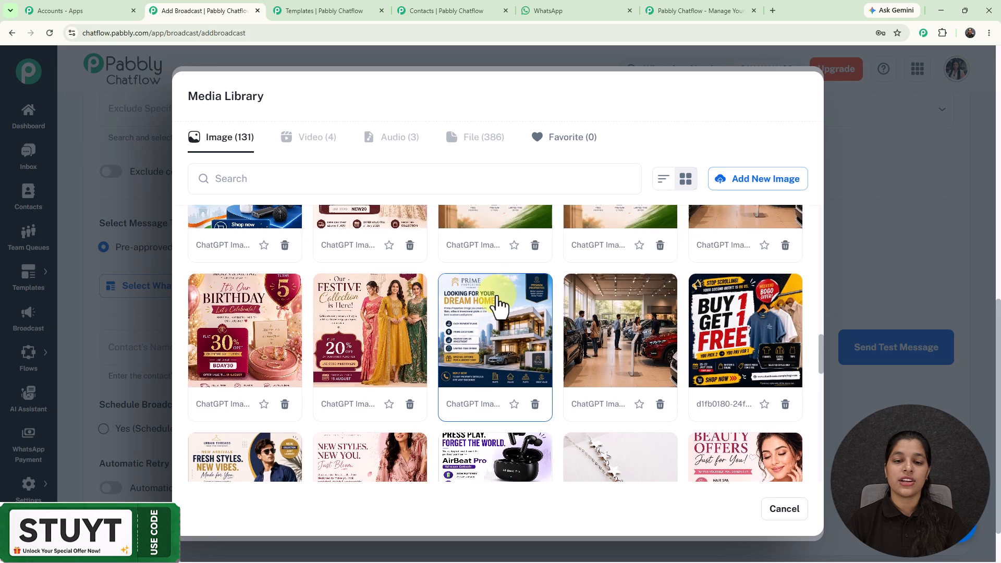
{"action": "left_click", "coordinate": [489, 335]}
{"action": "left_click", "coordinate": [772, 182]}
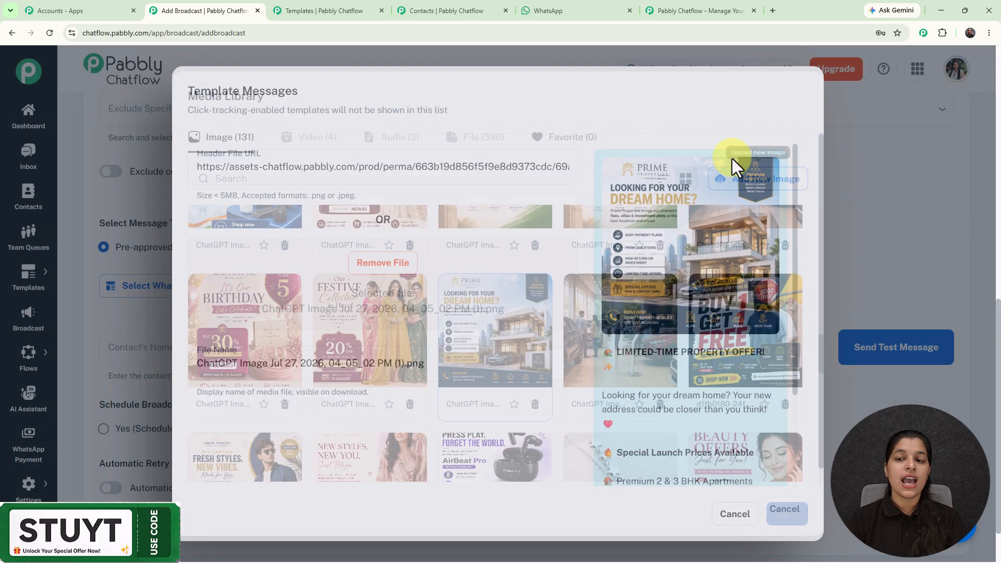
Review the template preview with its header image and message text, and confirm it for the broadcast.
{"action": "scroll", "coordinate": [751, 245], "scroll_direction": "down", "scroll_amount": 3}
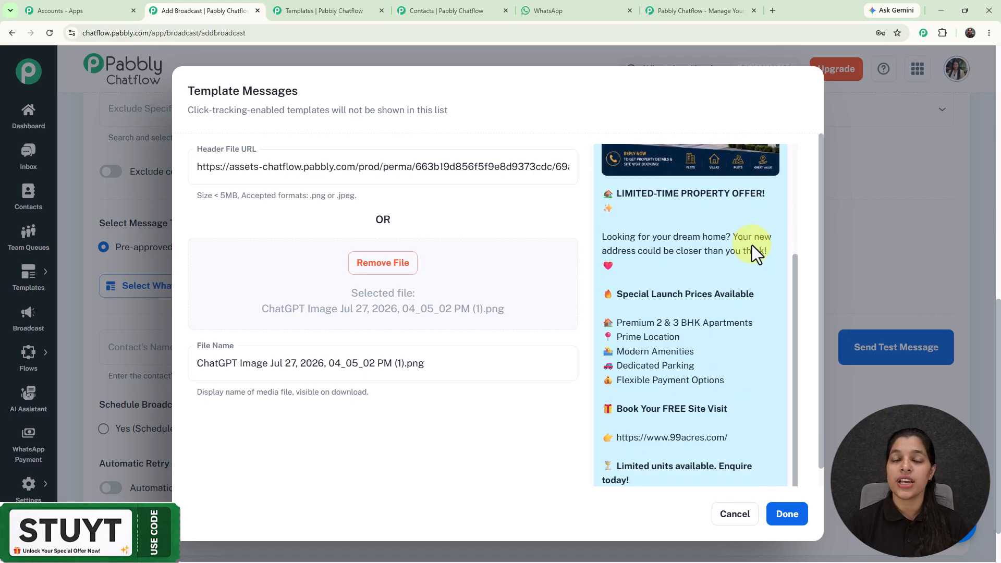
{"action": "scroll", "coordinate": [751, 244], "scroll_direction": "up", "scroll_amount": 1}
{"action": "scroll", "coordinate": [752, 245], "scroll_direction": "down", "scroll_amount": 1}
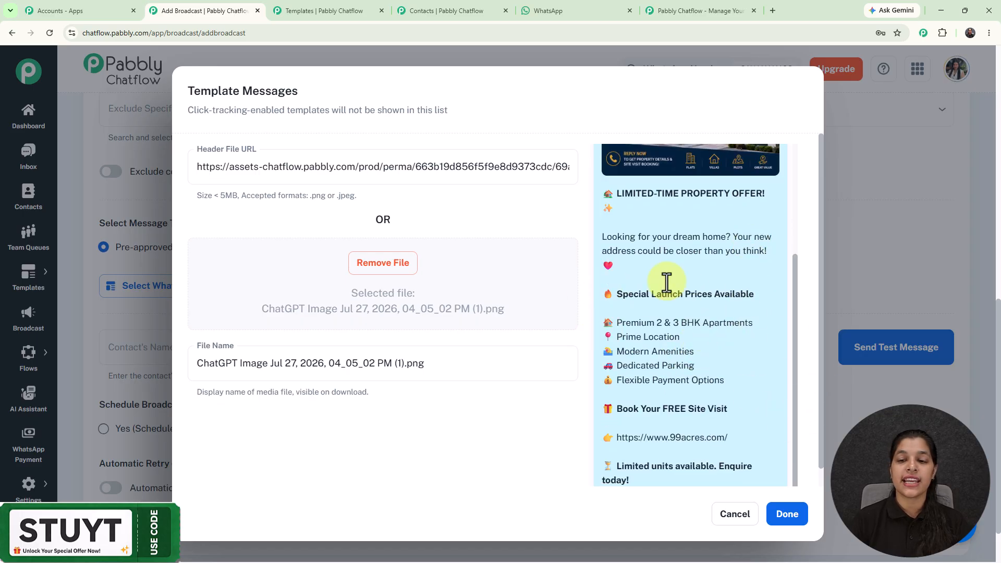
{"action": "scroll", "coordinate": [683, 248], "scroll_direction": "up", "scroll_amount": 3}
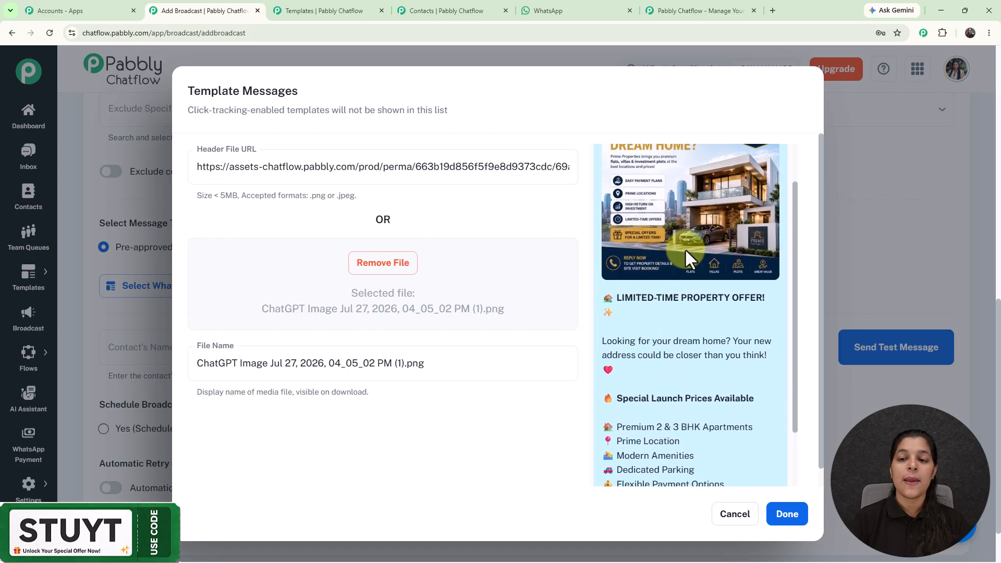
{"action": "left_click", "coordinate": [796, 521]}
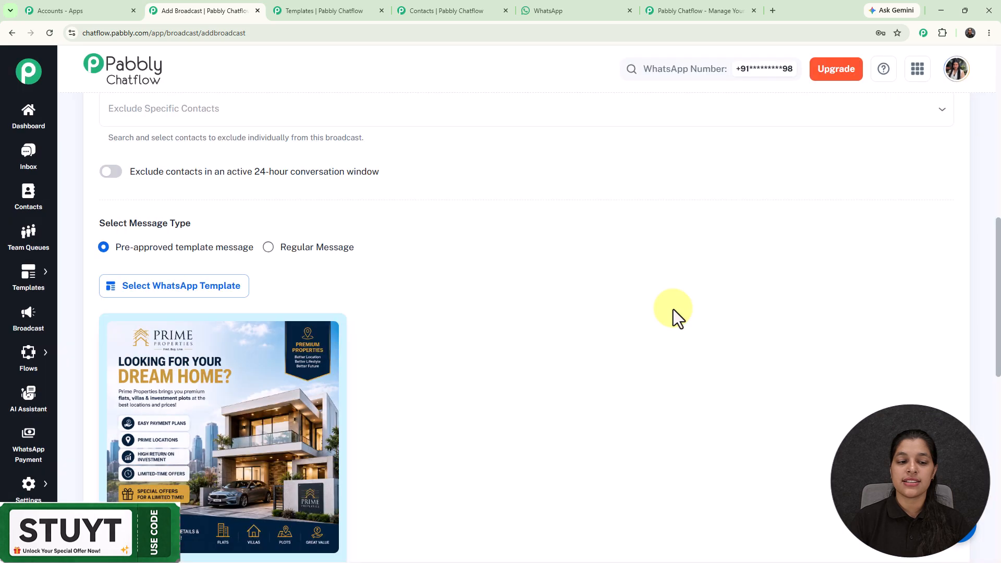
Send a test message using the contact's name and mobile number, and check its delivery in the WhatsApp chat.
{"action": "scroll", "coordinate": [384, 321], "scroll_direction": "down", "scroll_amount": 3}
{"action": "scroll", "coordinate": [383, 321], "scroll_direction": "down", "scroll_amount": 7}
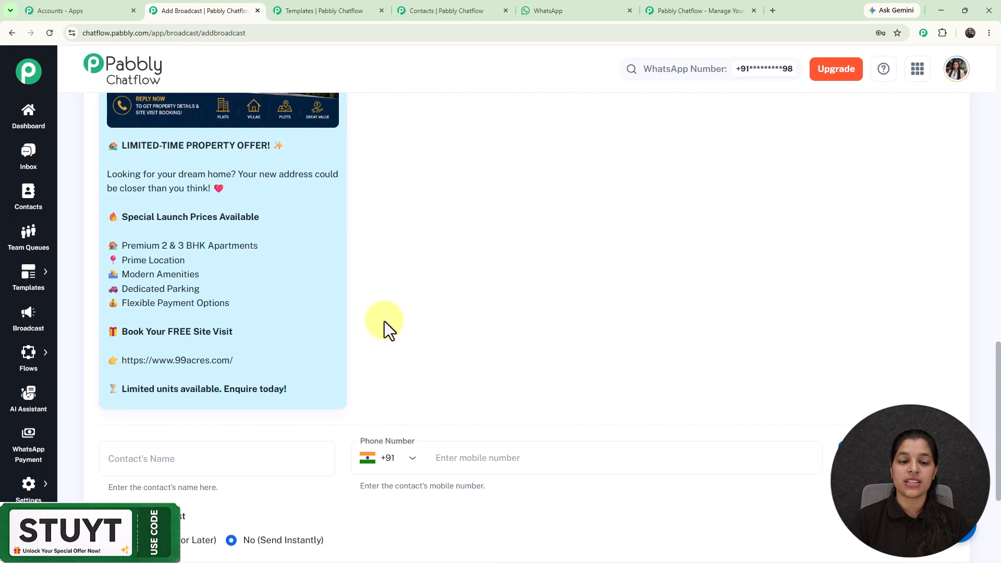
{"action": "scroll", "coordinate": [384, 321], "scroll_direction": "down", "scroll_amount": 2}
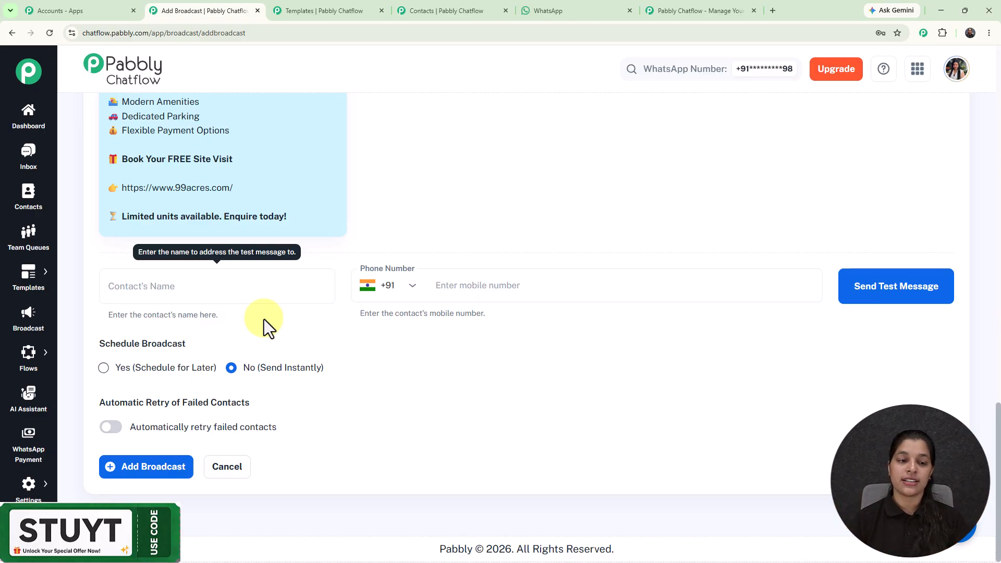
{"action": "left_click", "coordinate": [259, 292]}
{"action": "type", "text": "Stuti"}
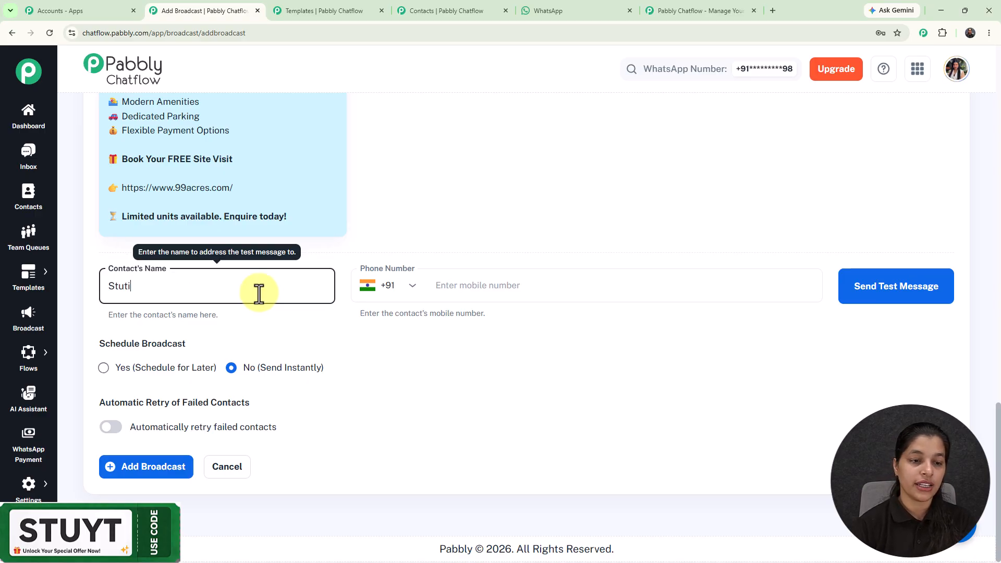
{"action": "left_click", "coordinate": [485, 285]}
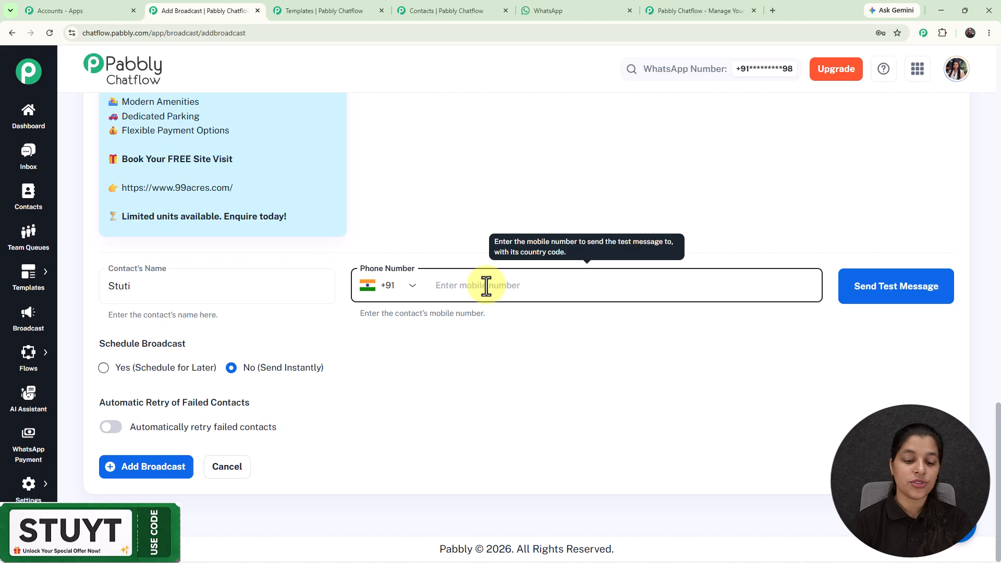
{"action": "type", "text": "70"}
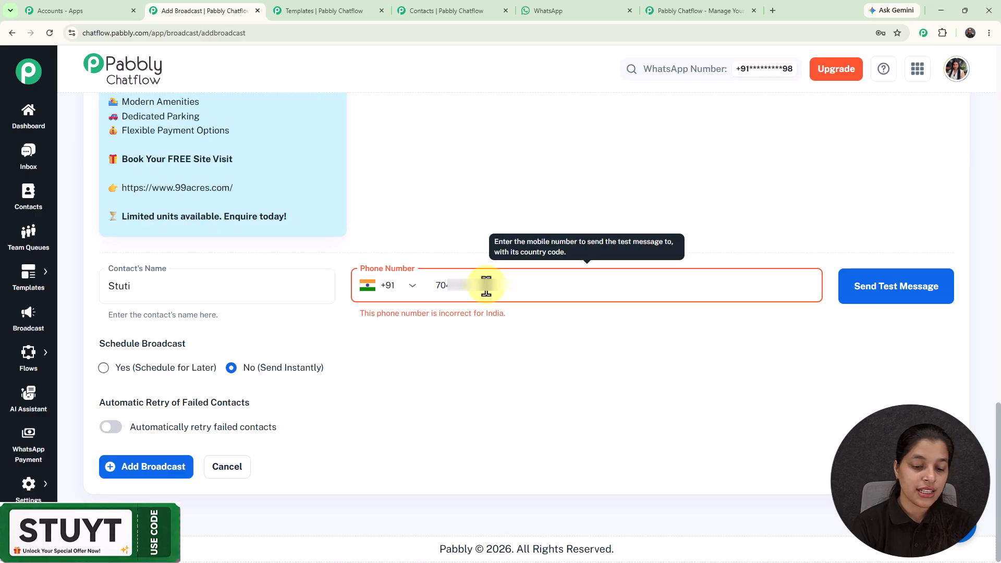
{"action": "type", "text": "0"}
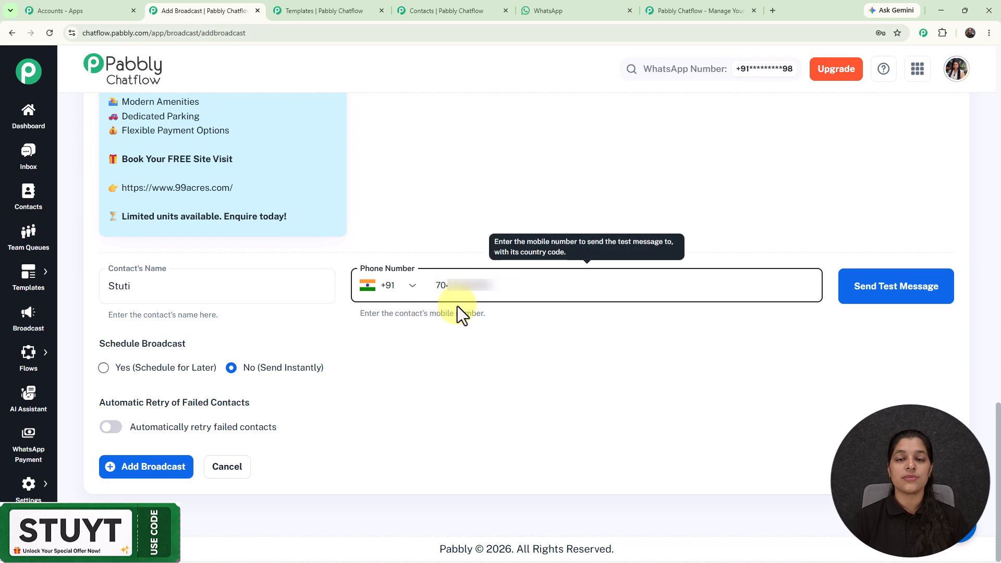
{"action": "left_click", "coordinate": [900, 295]}
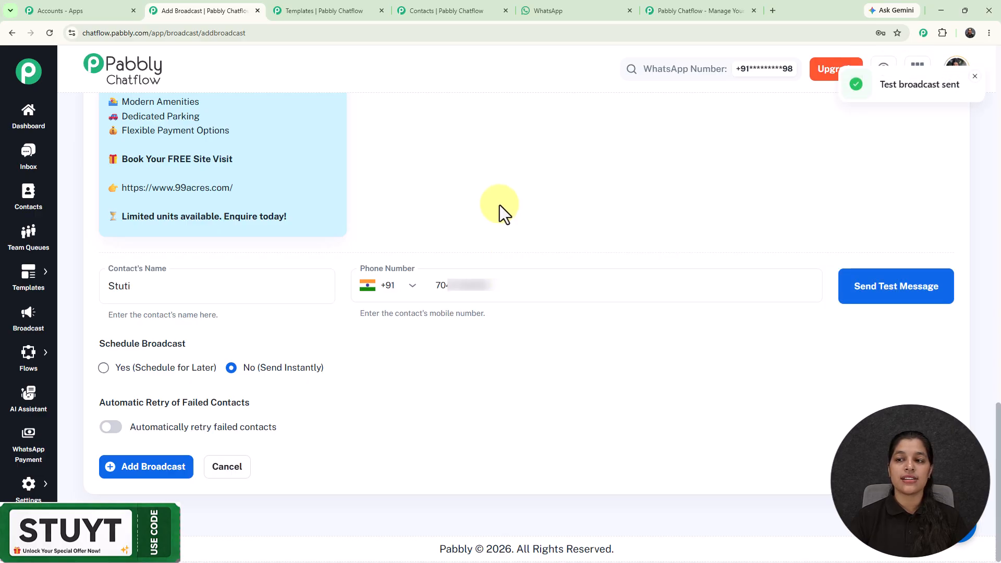
{"action": "left_click", "coordinate": [586, 11]}
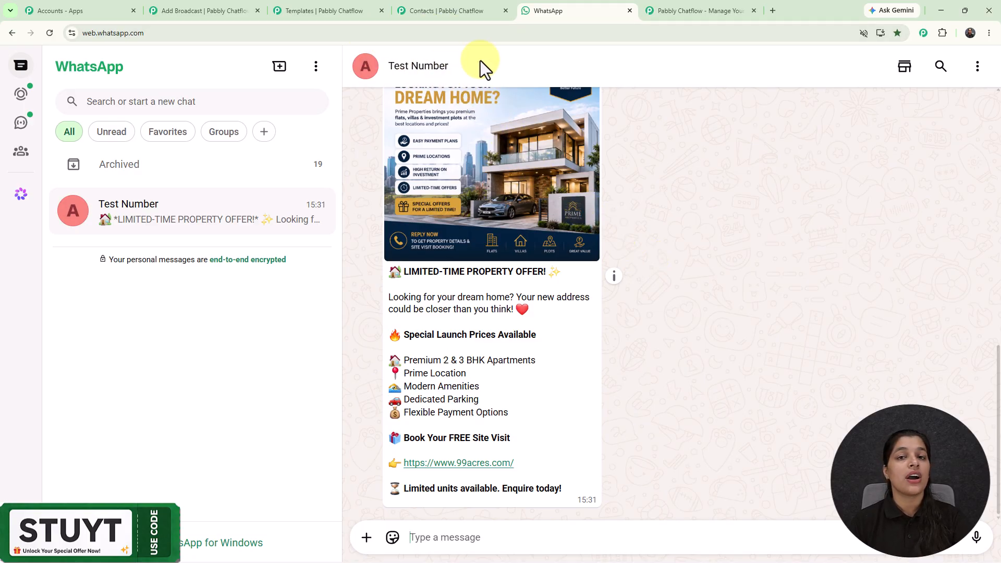
Return to the Pabbly Chatflow broadcast form and set Schedule Broadcast to Yes (Schedule for Later).
{"action": "left_click", "coordinate": [222, 13]}
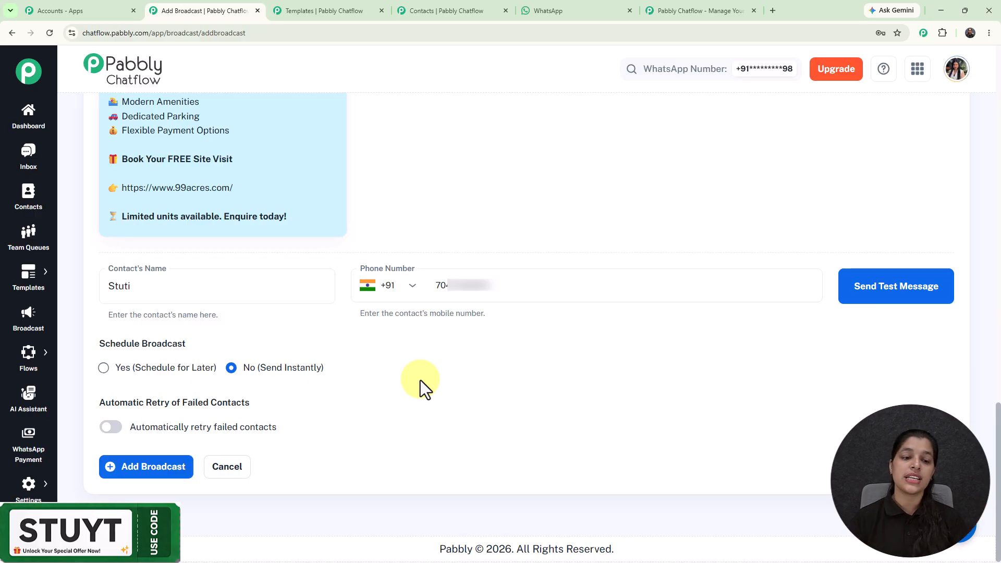
{"action": "left_click", "coordinate": [103, 368]}
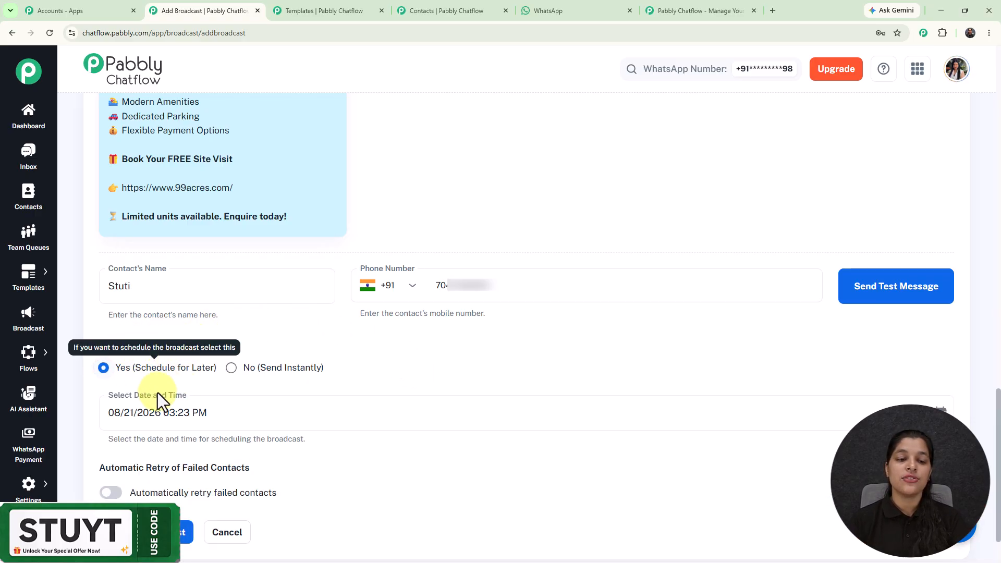
Set the broadcast's scheduled date and time to 08/21/2026 04:23 PM.
{"action": "scroll", "coordinate": [229, 292], "scroll_direction": "down", "scroll_amount": 1}
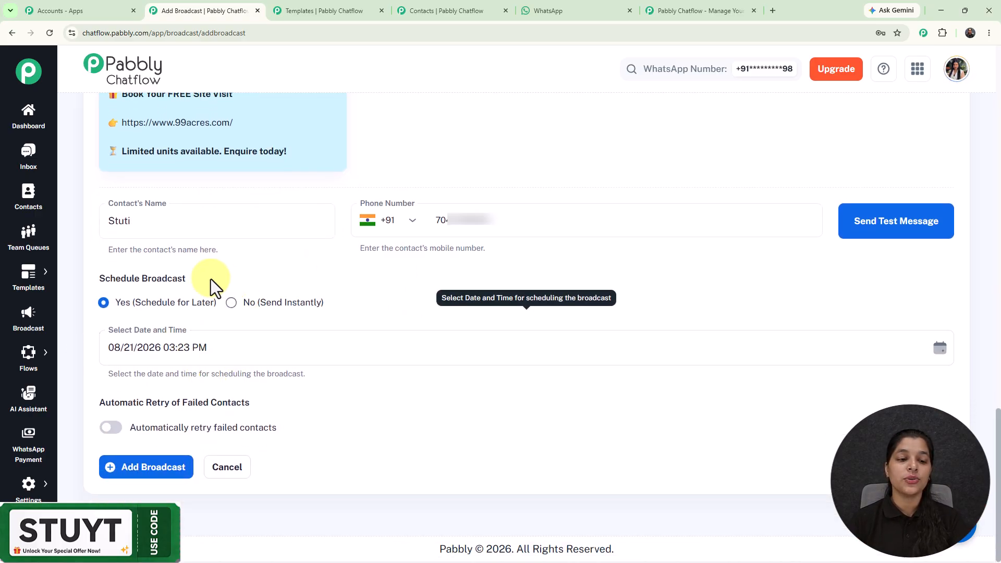
{"action": "left_click", "coordinate": [235, 337]}
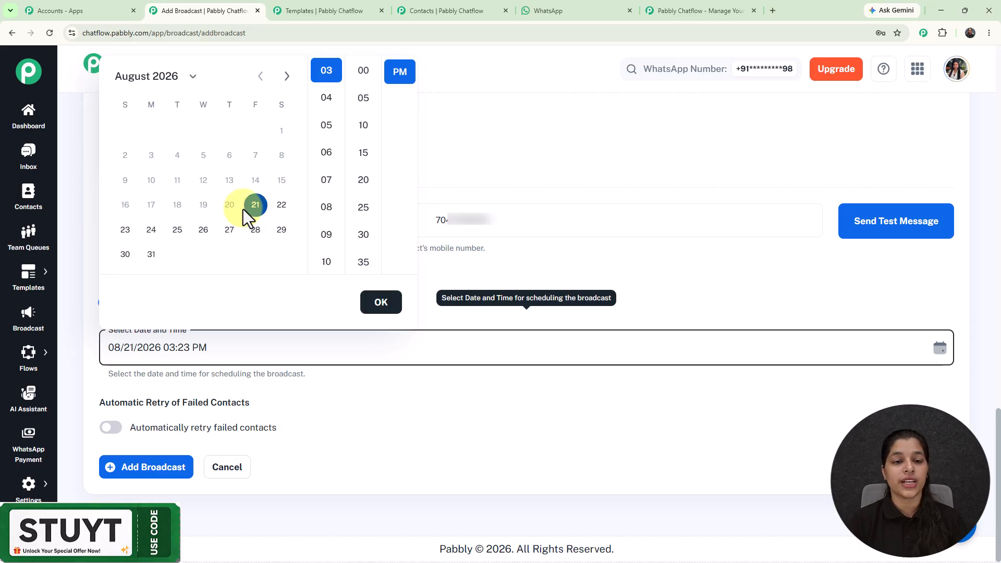
{"action": "left_click", "coordinate": [326, 98]}
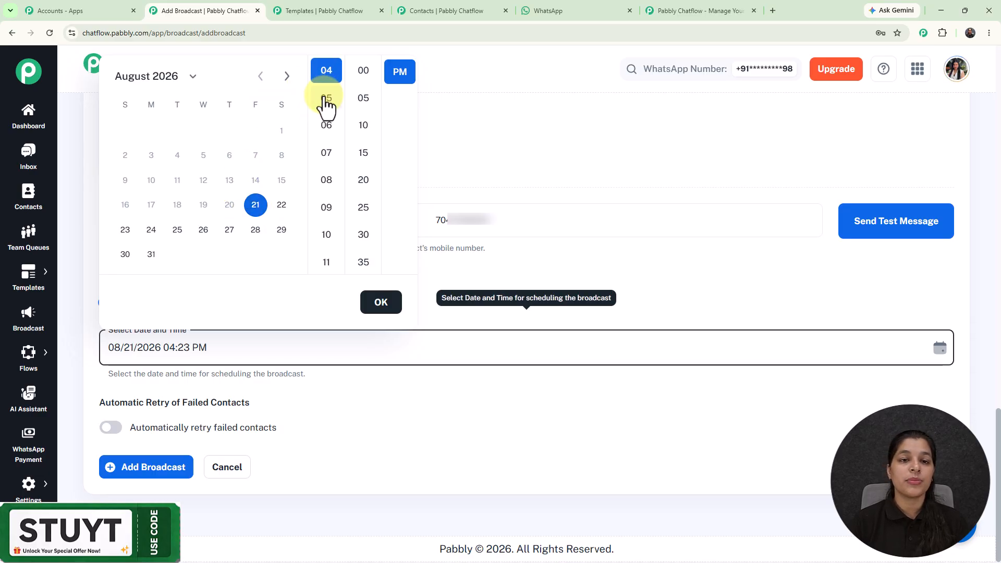
{"action": "left_click", "coordinate": [399, 73]}
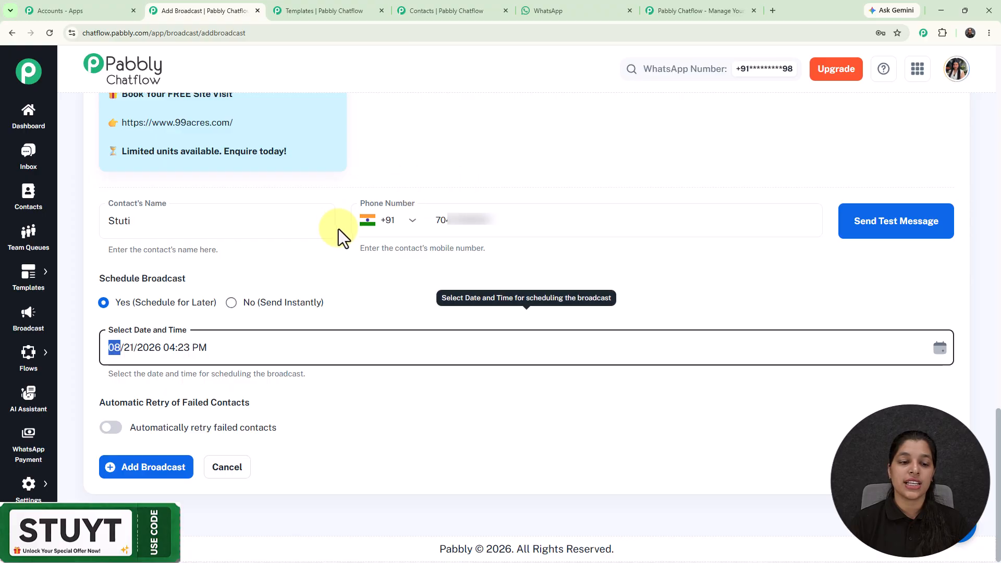
{"action": "left_click", "coordinate": [389, 303]}
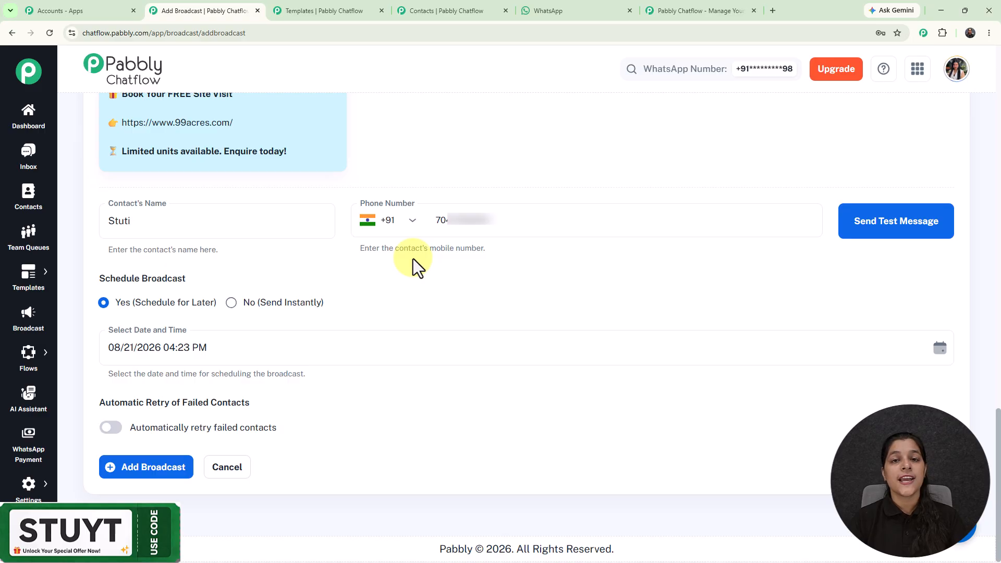
Review the broadcast form's name, audience, message template and schedule settings.
{"action": "scroll", "coordinate": [413, 259], "scroll_direction": "up", "scroll_amount": 10}
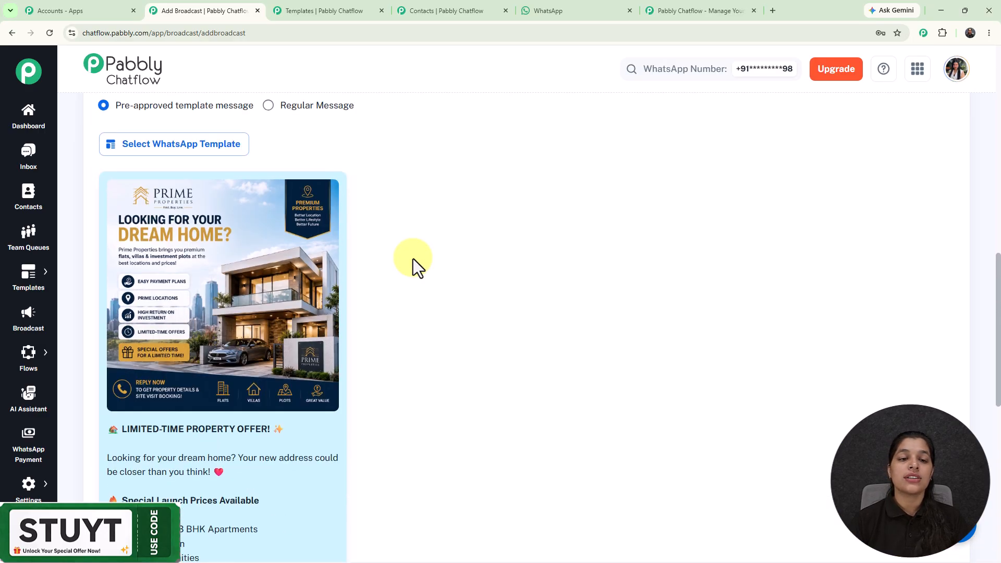
{"action": "scroll", "coordinate": [413, 259], "scroll_direction": "up", "scroll_amount": 9}
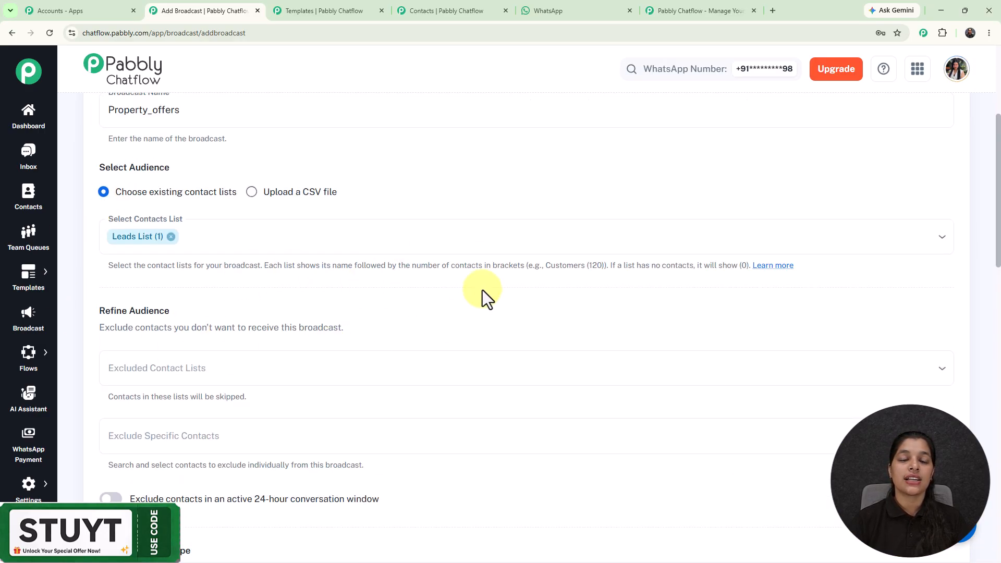
{"action": "scroll", "coordinate": [484, 301], "scroll_direction": "down", "scroll_amount": 20}
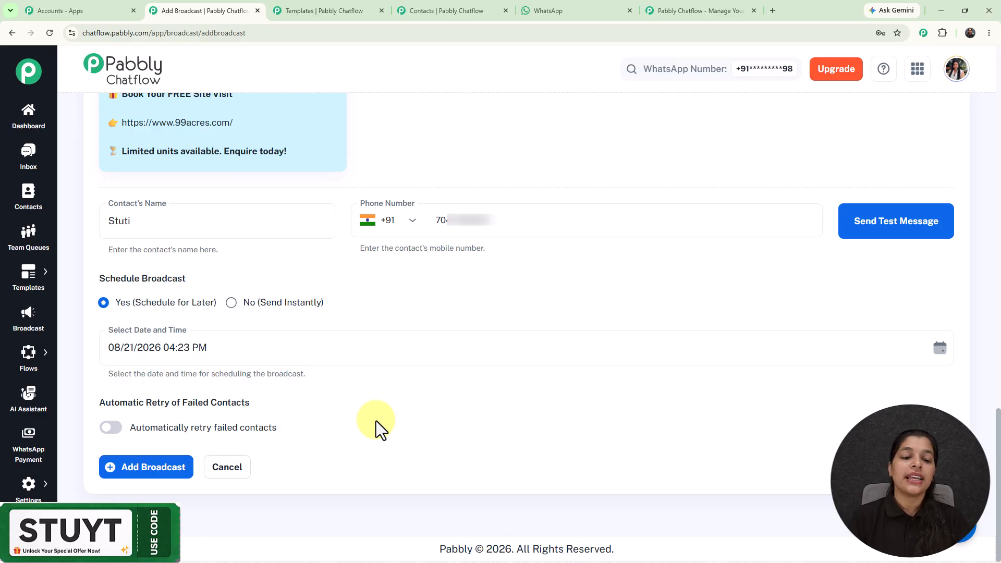
Turn on automatic retry of failed contacts, look over its retry count and wait settings, and turn it off again.
{"action": "left_click", "coordinate": [111, 427]}
{"action": "scroll", "coordinate": [441, 401], "scroll_direction": "down", "scroll_amount": 2}
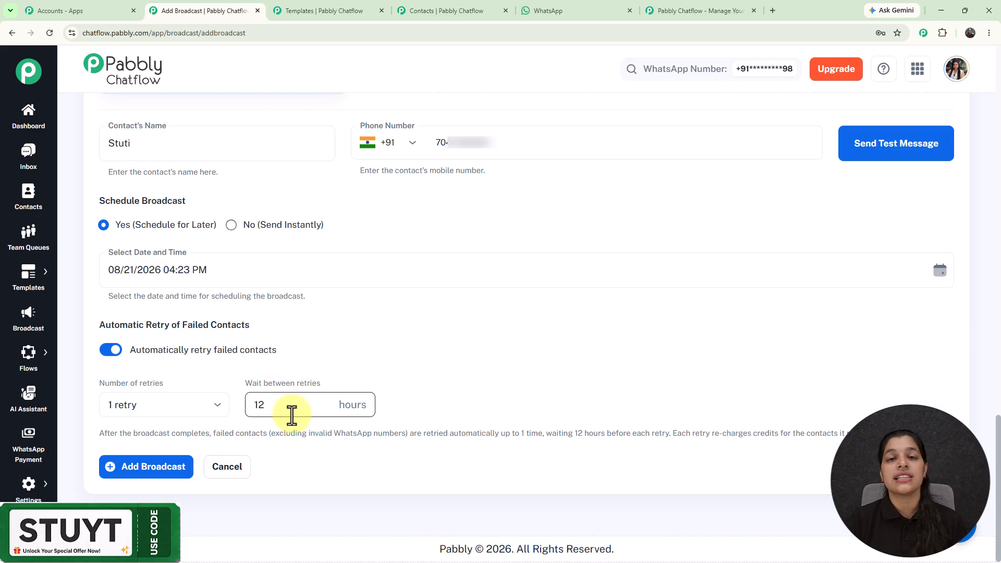
{"action": "right_click", "coordinate": [156, 411]}
{"action": "left_click", "coordinate": [462, 338]}
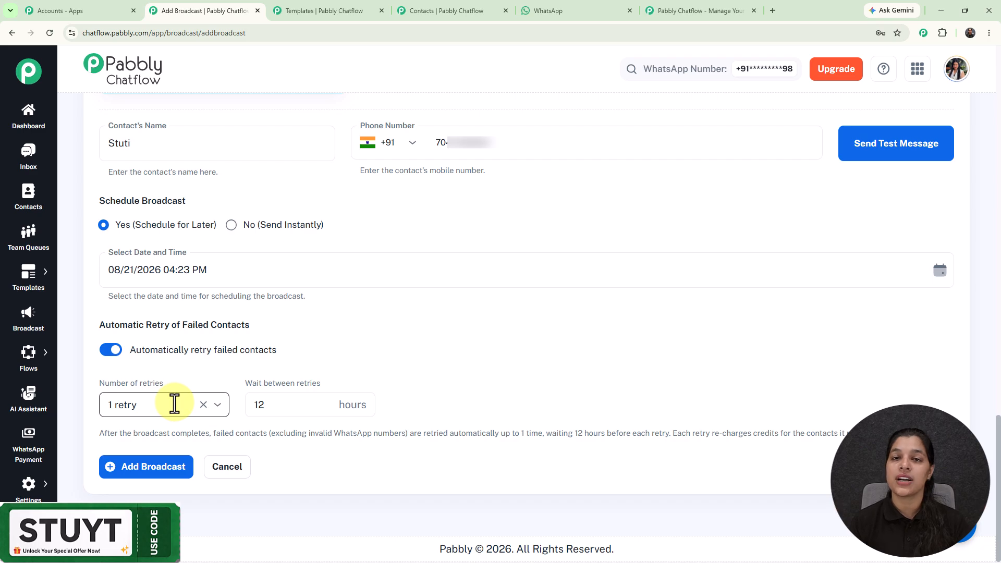
{"action": "left_click", "coordinate": [111, 350]}
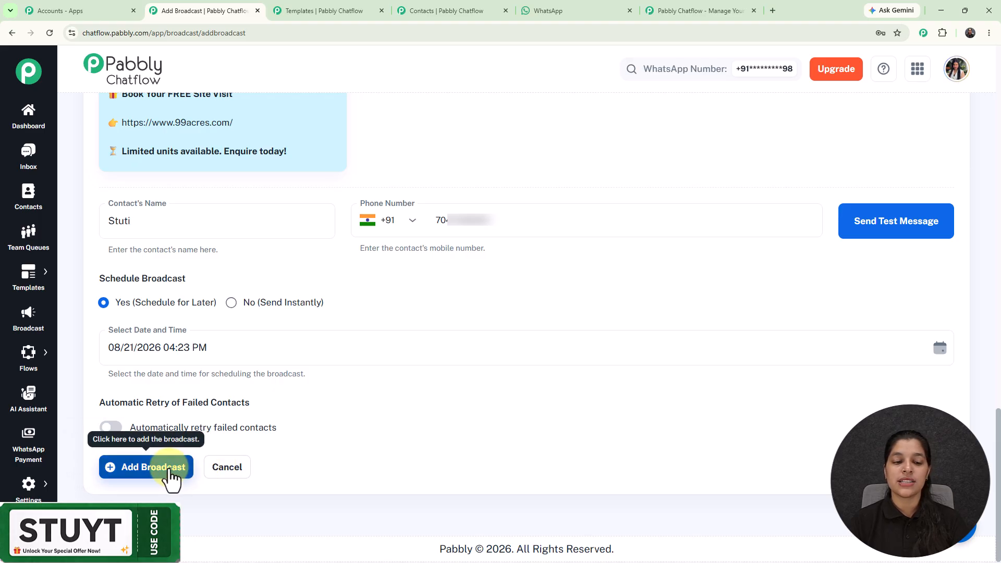
Add the scheduled Property_offers broadcast.
{"action": "left_click", "coordinate": [168, 469]}
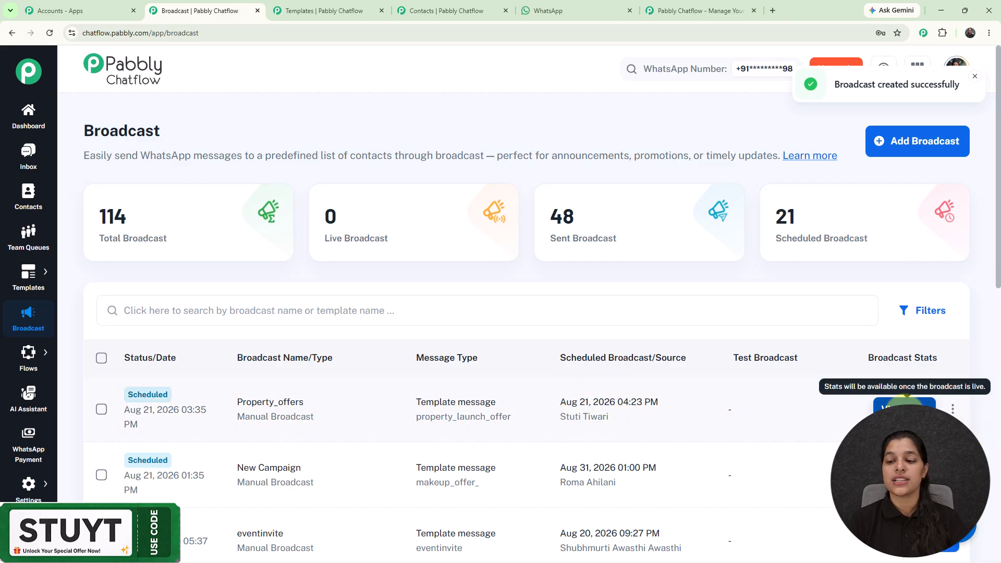
View the Property_offers broadcast report, examine its delivery status breakdown and receivers list, and close it.
{"action": "scroll", "coordinate": [909, 401], "scroll_direction": "down", "scroll_amount": 1}
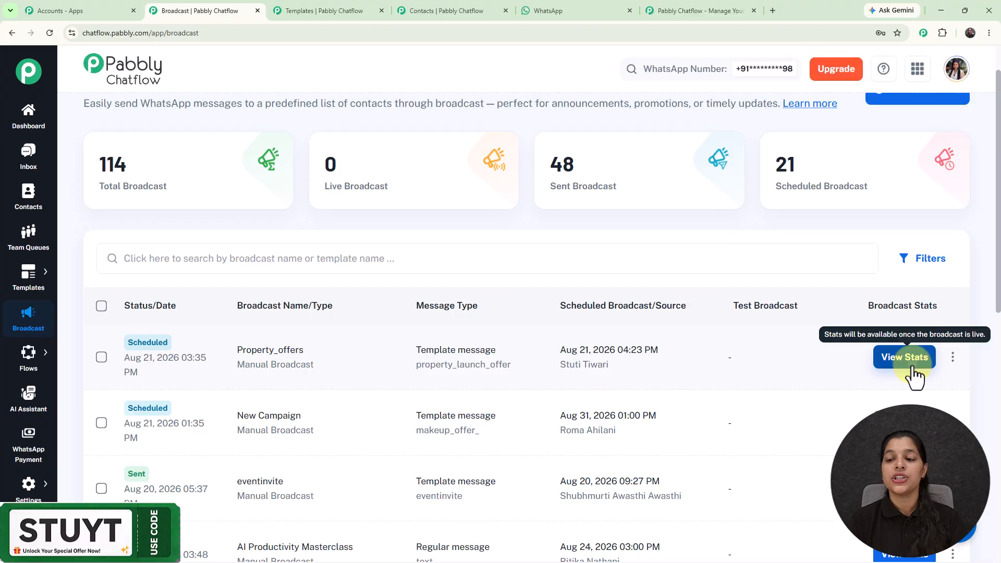
{"action": "left_click", "coordinate": [913, 368]}
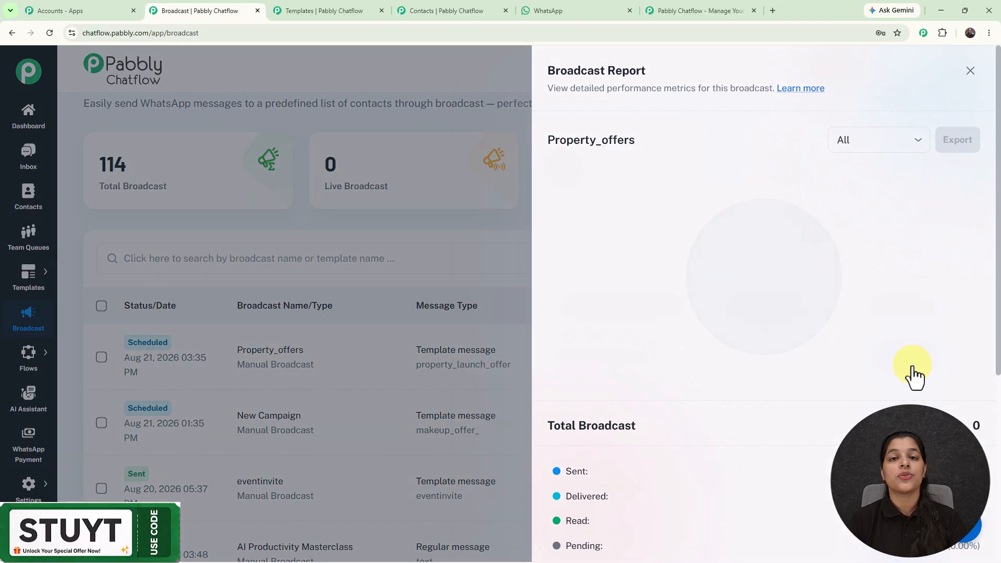
{"action": "scroll", "coordinate": [912, 365], "scroll_direction": "down", "scroll_amount": 2}
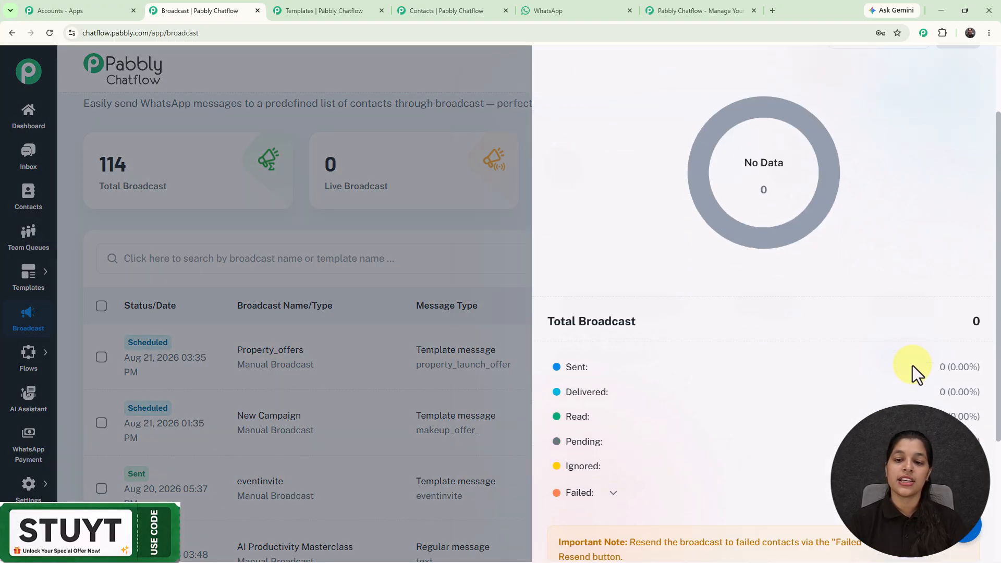
{"action": "scroll", "coordinate": [912, 365], "scroll_direction": "down", "scroll_amount": 3}
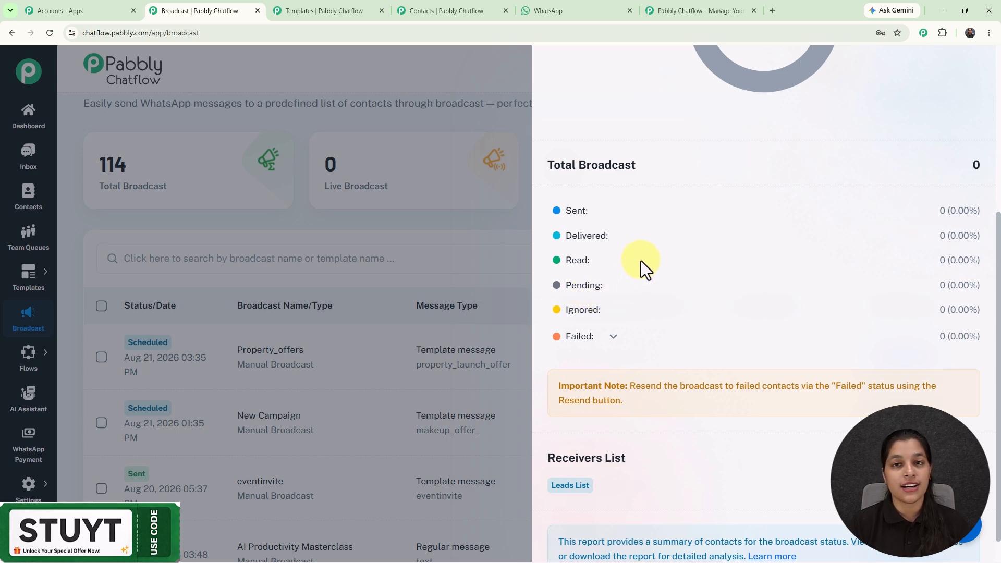
{"action": "scroll", "coordinate": [640, 260], "scroll_direction": "down", "scroll_amount": 1}
{"action": "scroll", "coordinate": [640, 261], "scroll_direction": "up", "scroll_amount": 5}
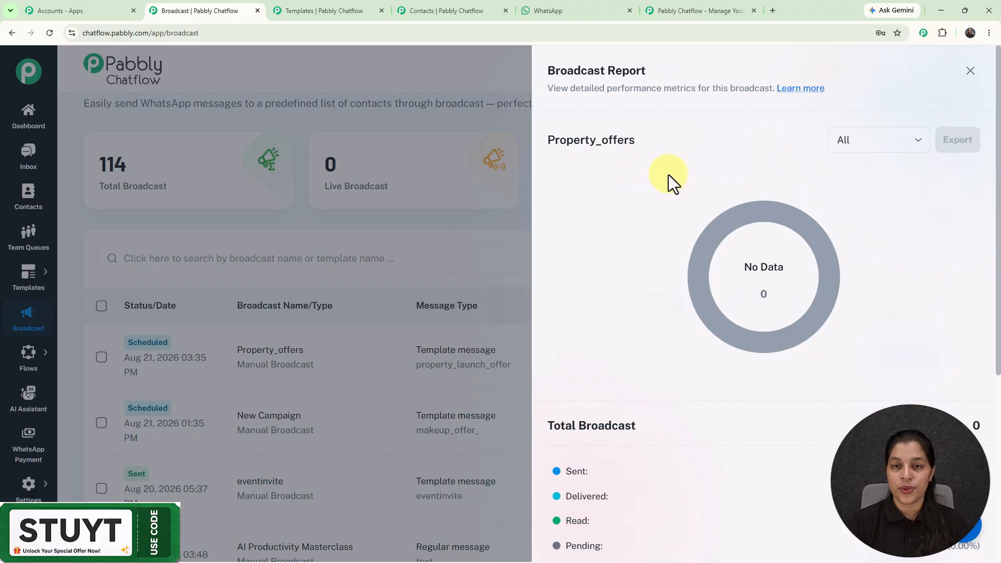
{"action": "left_click", "coordinate": [970, 72]}
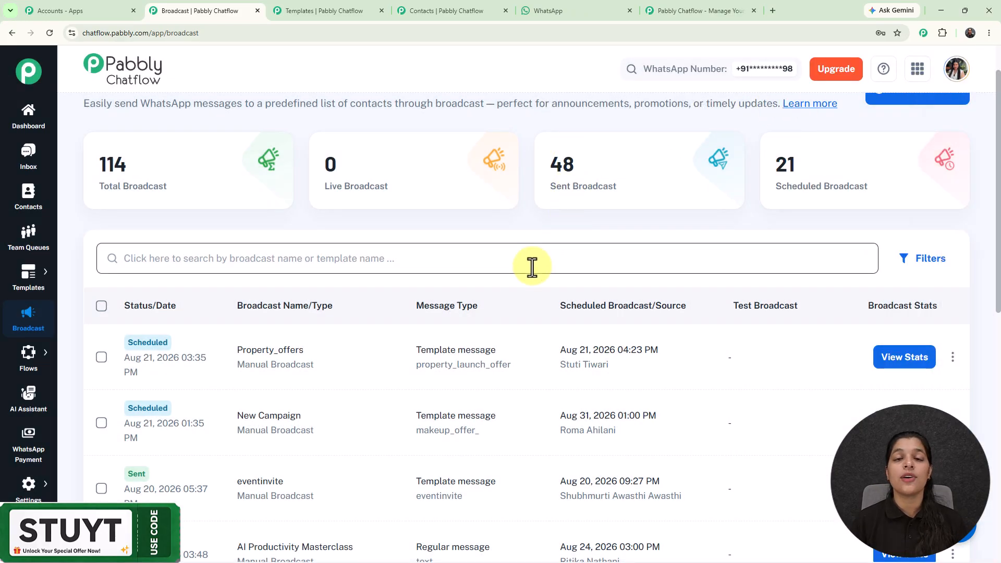